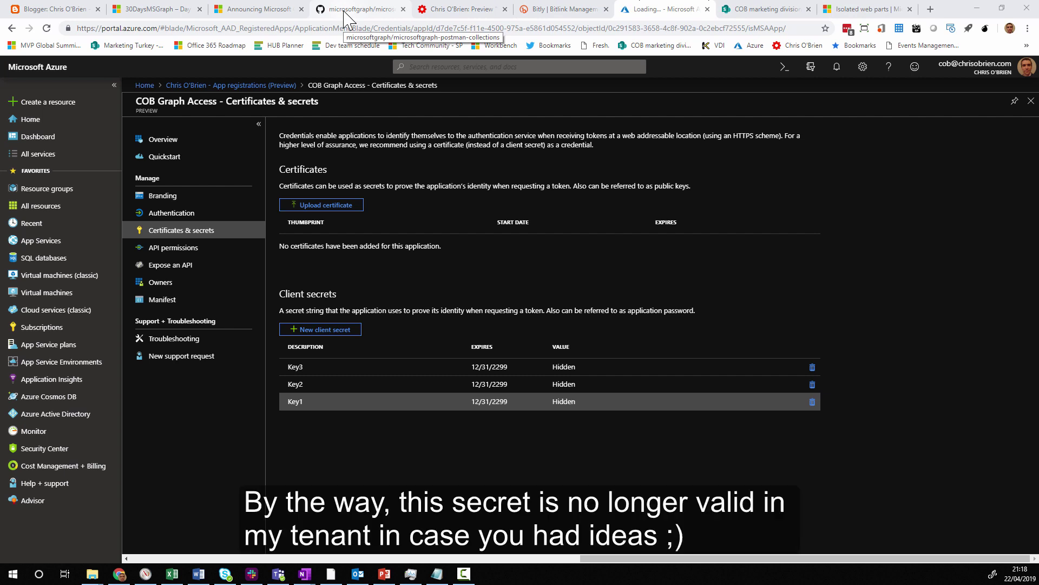
- Paste the new client secret into the notes after 'App secret:' and switch back to the browser
key(alt+Tab)
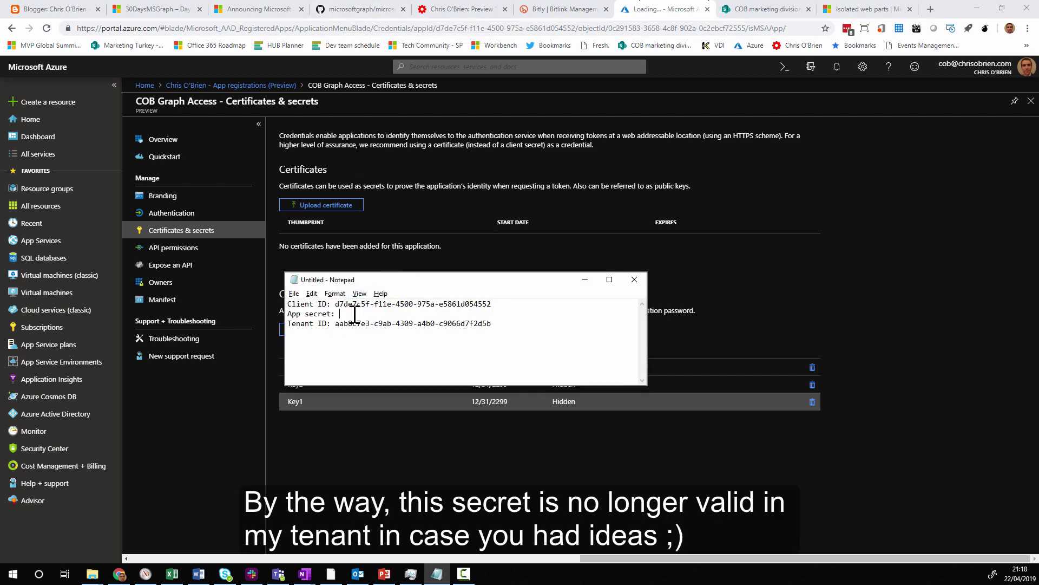
key(ctrl+v)
key(alt+Tab)
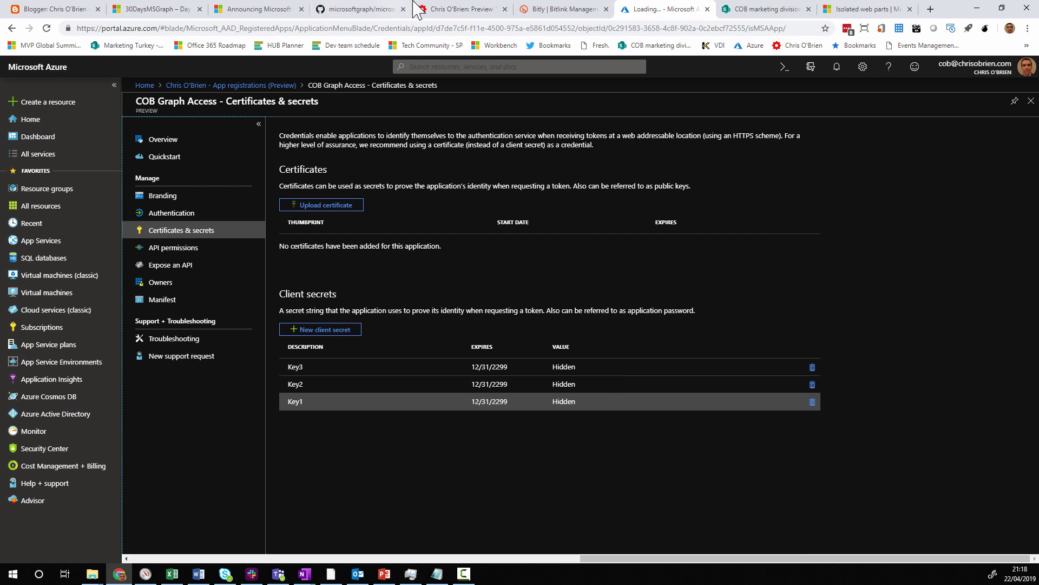
click(365, 10)
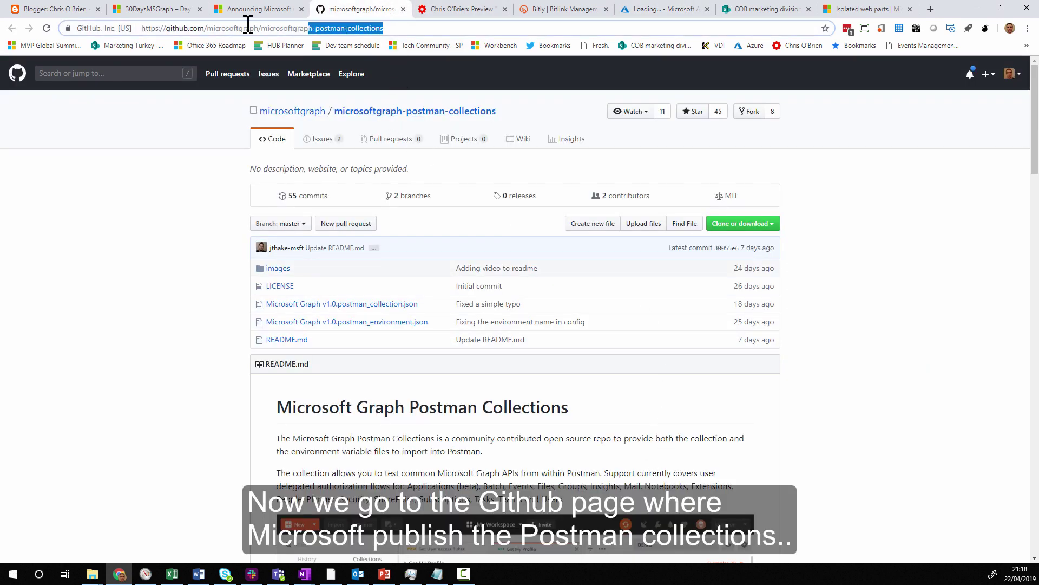
- Scroll the README down to the setup steps and select the first collection import URL
scroll(151, 382, down, 7)
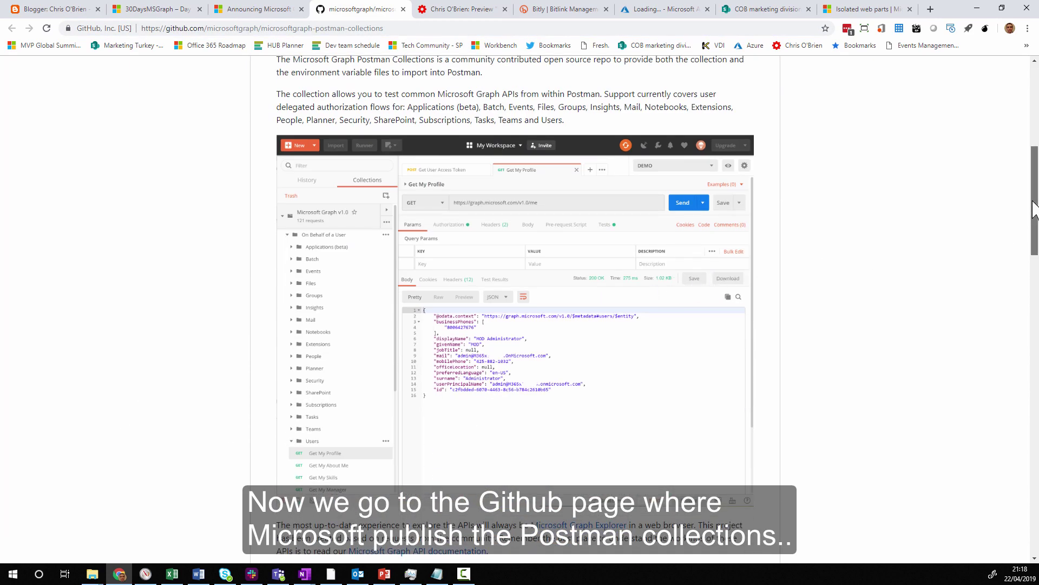
drag(1034, 210, 1034, 372)
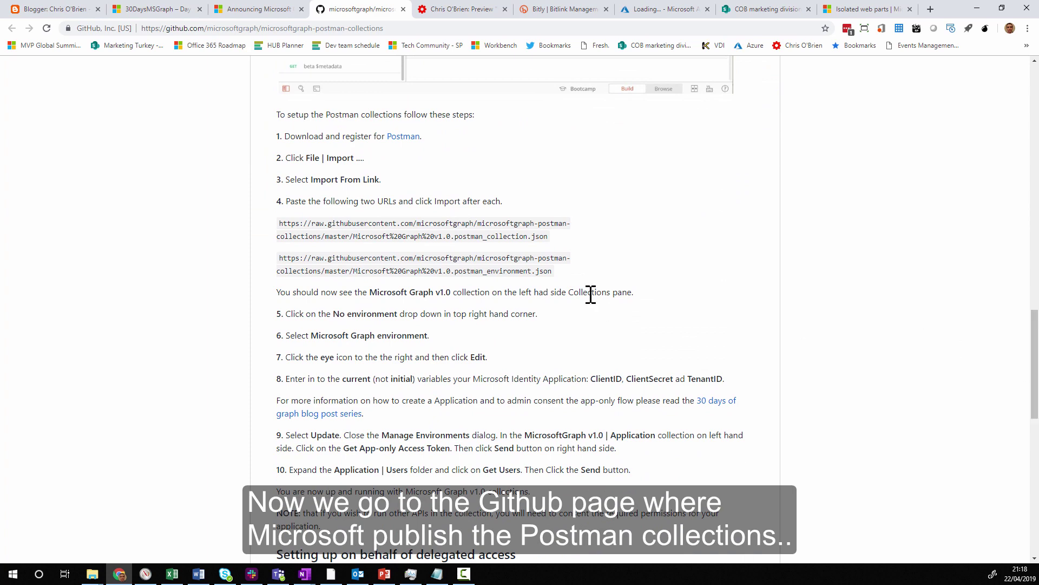
drag(547, 236, 280, 225)
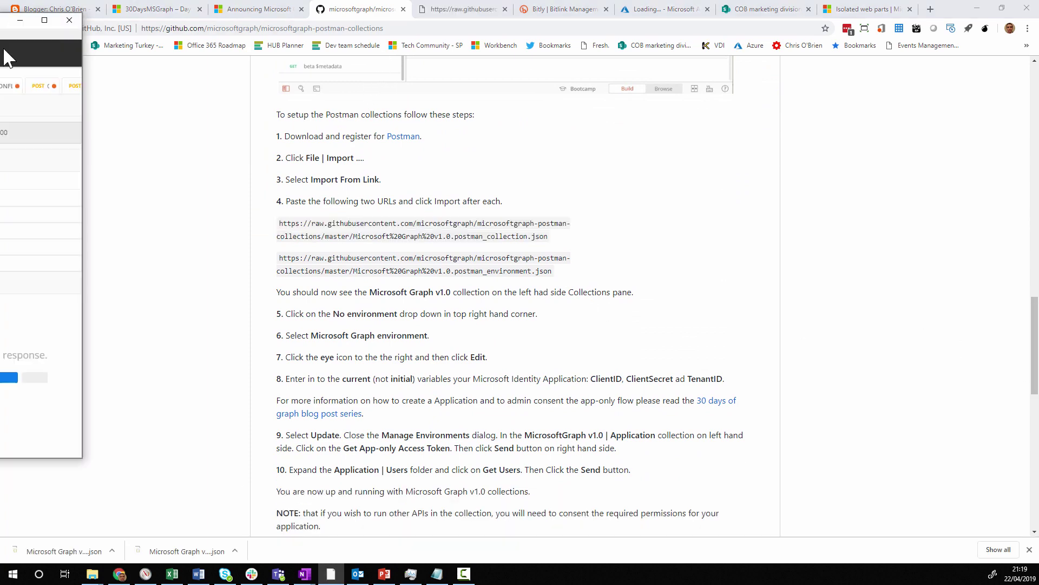
drag(590, 100, 460, 92)
- Import the Microsoft Graph v1.0 collection into Postman from its pasted GitHub link
double_click(460, 92)
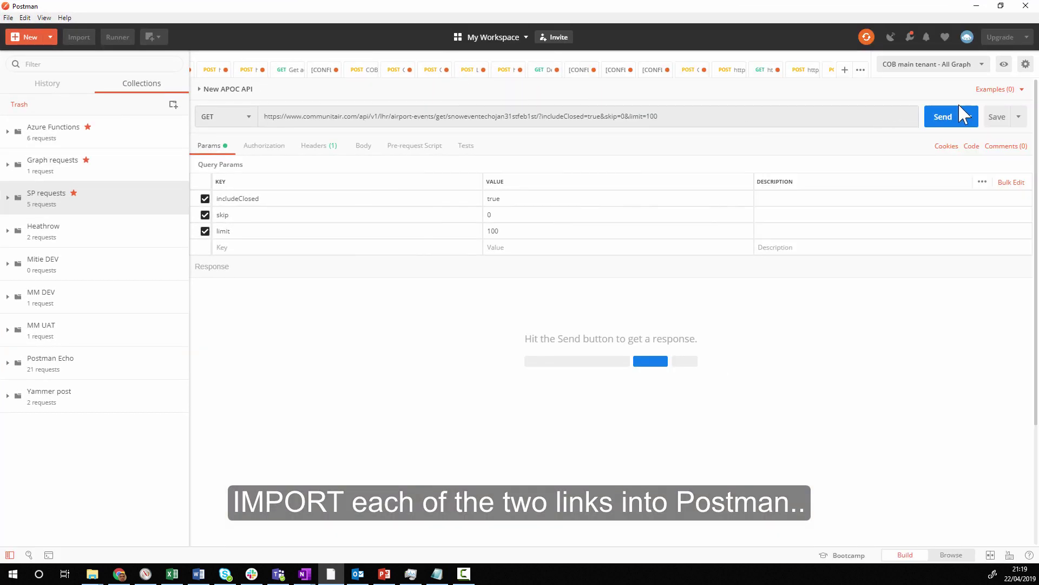
click(1004, 64)
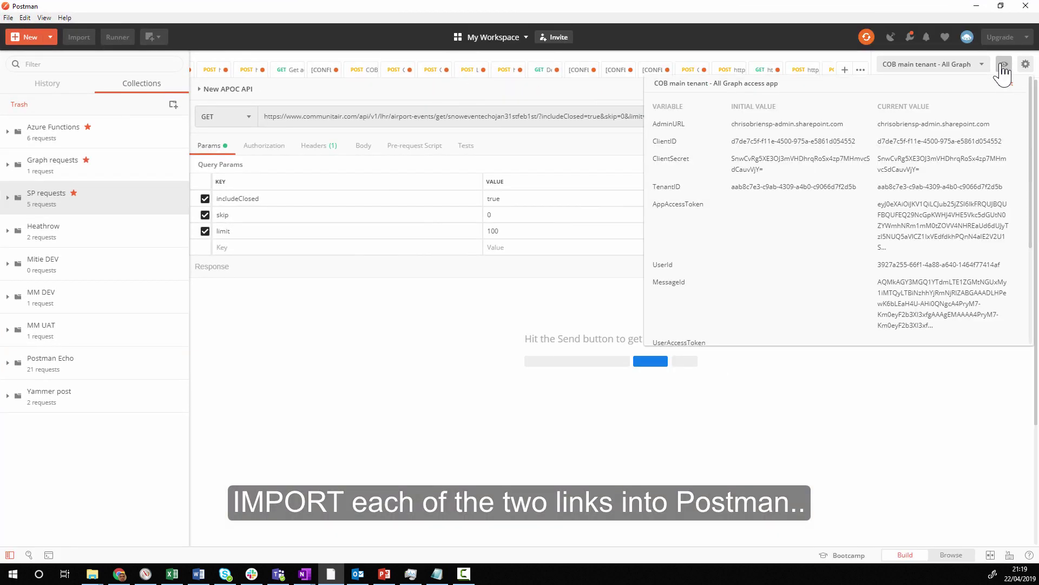
click(972, 483)
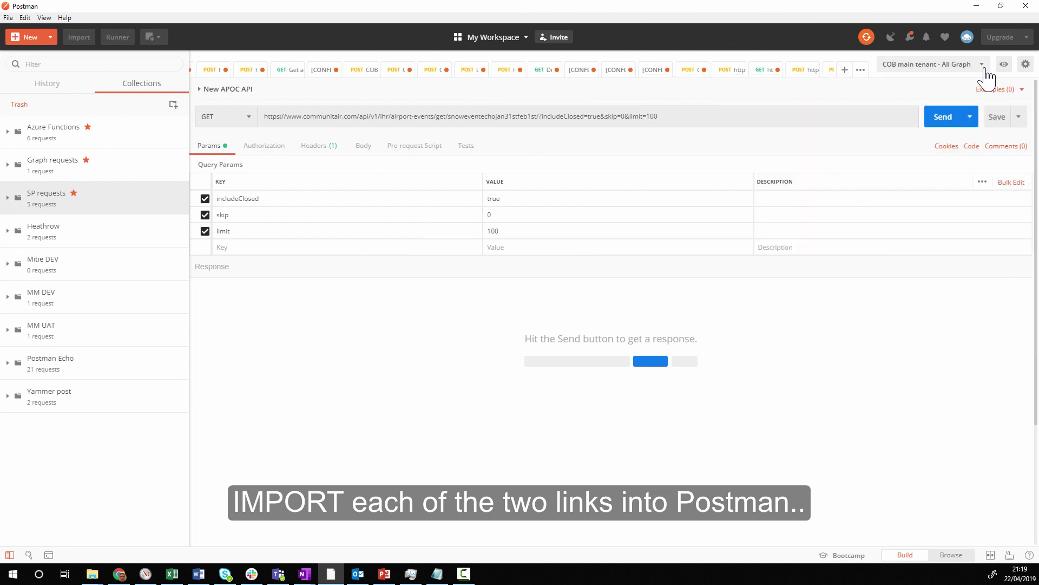
click(78, 37)
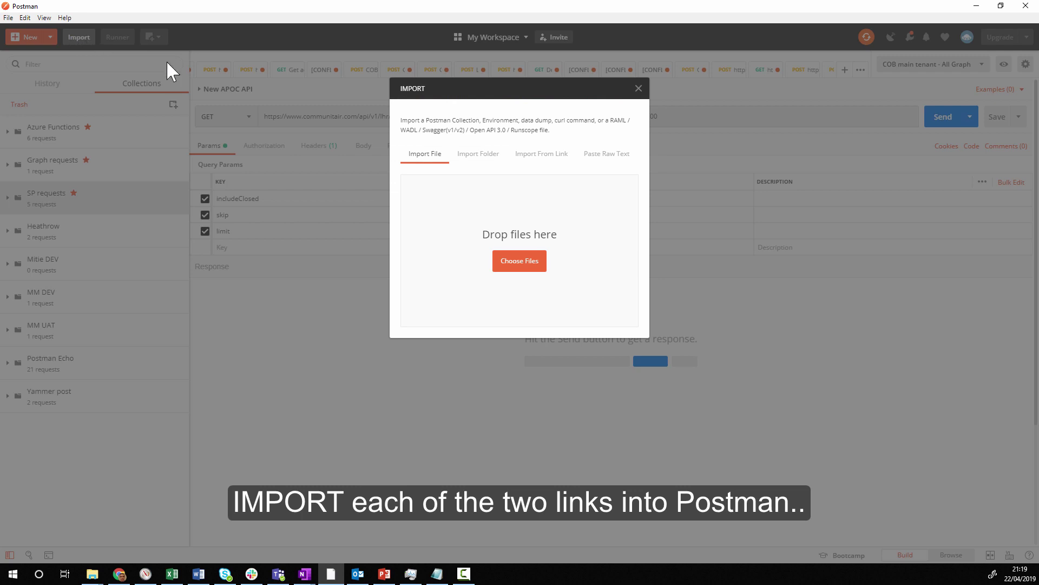
click(538, 158)
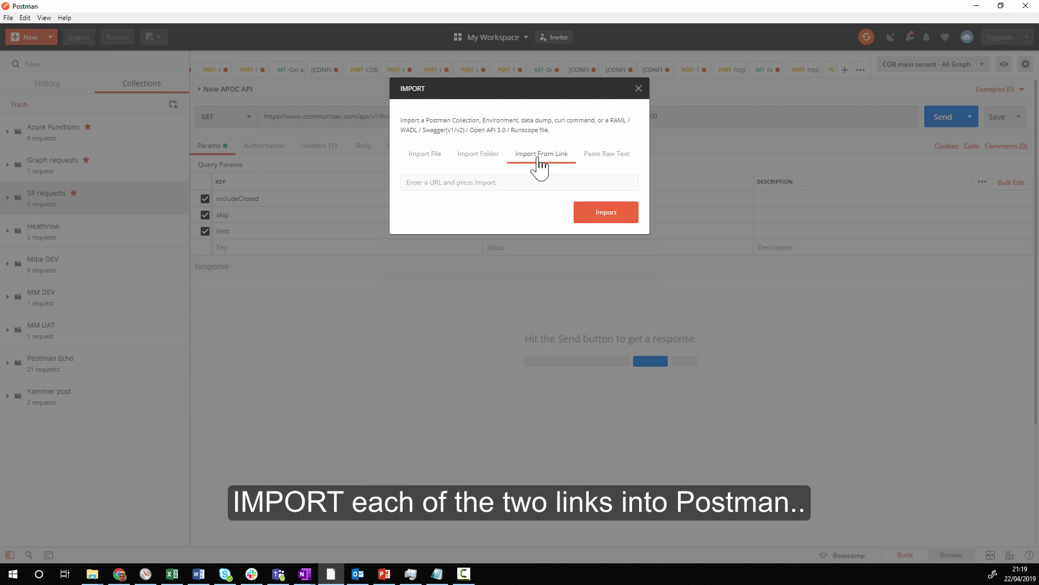
click(509, 183)
key(ctrl+v)
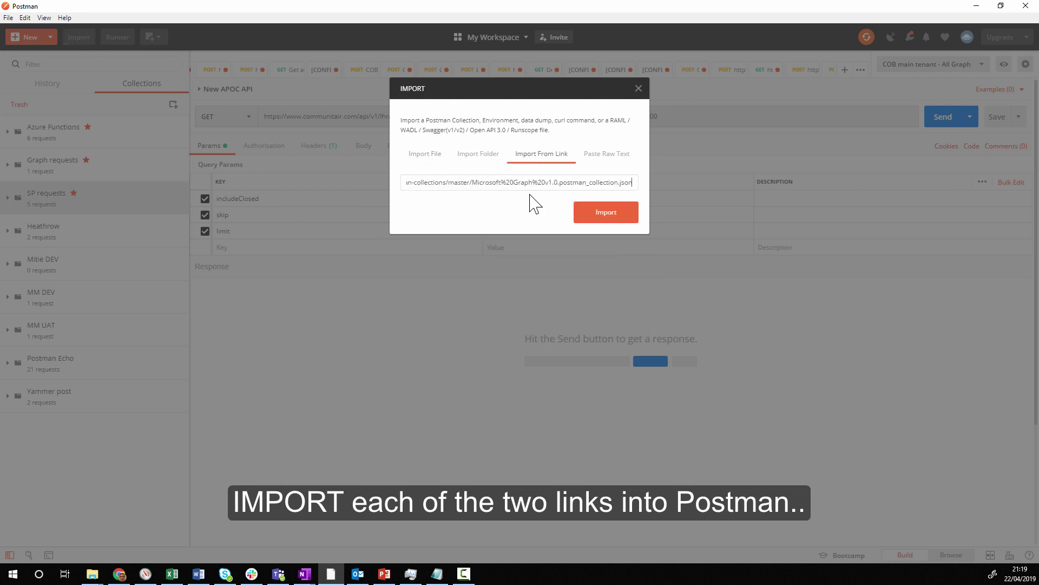
click(603, 216)
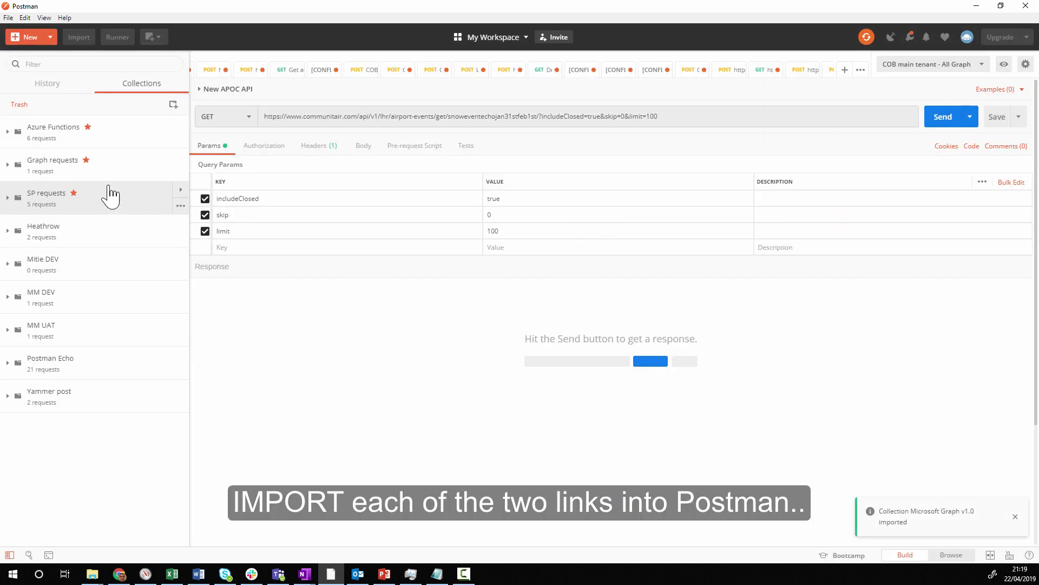
- Copy the environment URL from GitHub and import the Microsoft Graph environment from it
click(79, 37)
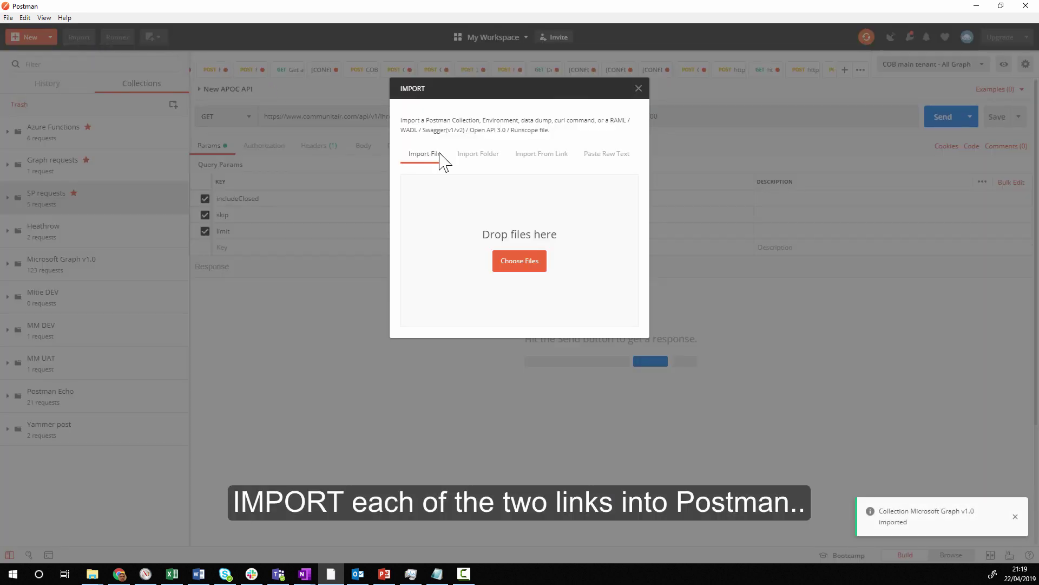
click(531, 157)
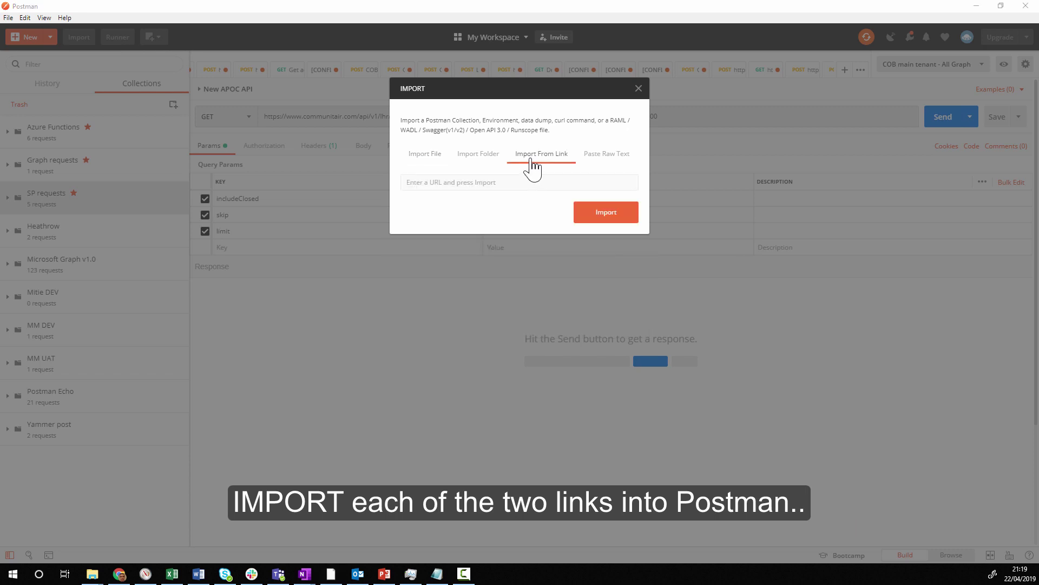
key(alt+Tab)
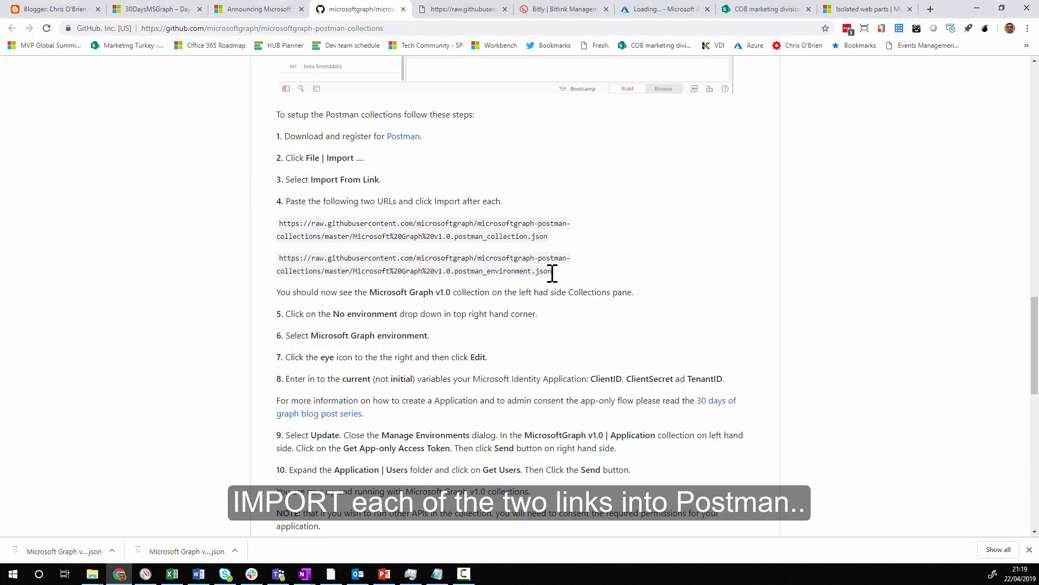
drag(552, 270, 274, 262)
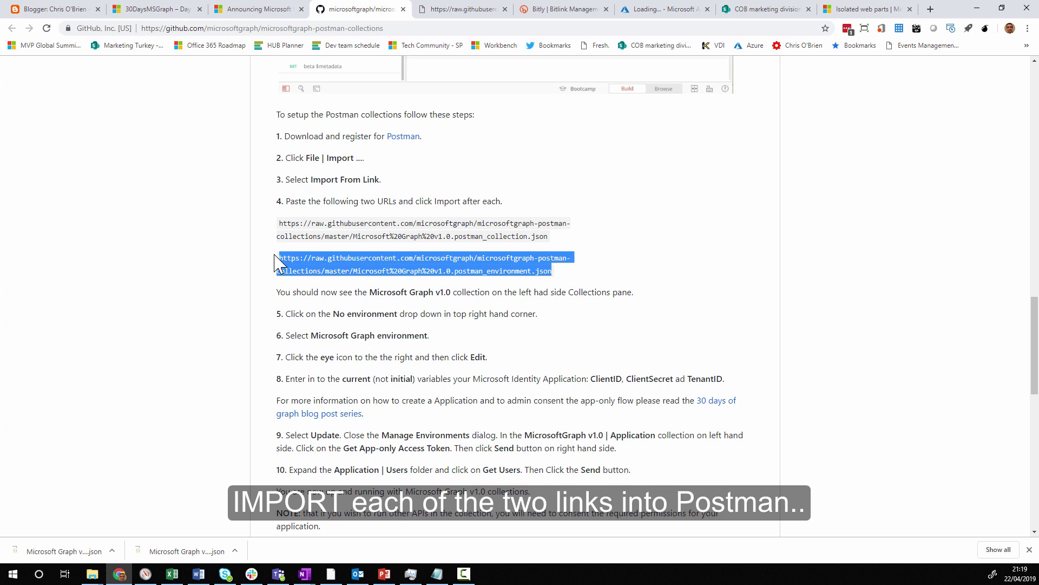
key(ctrl+c)
key(alt+Tab)
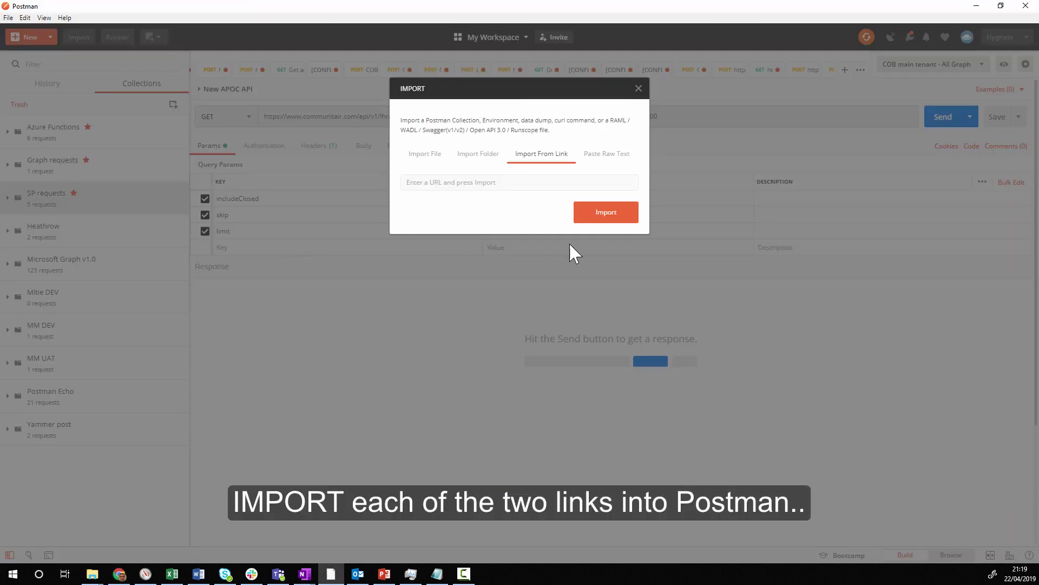
click(515, 180)
key(ctrl+v)
click(594, 215)
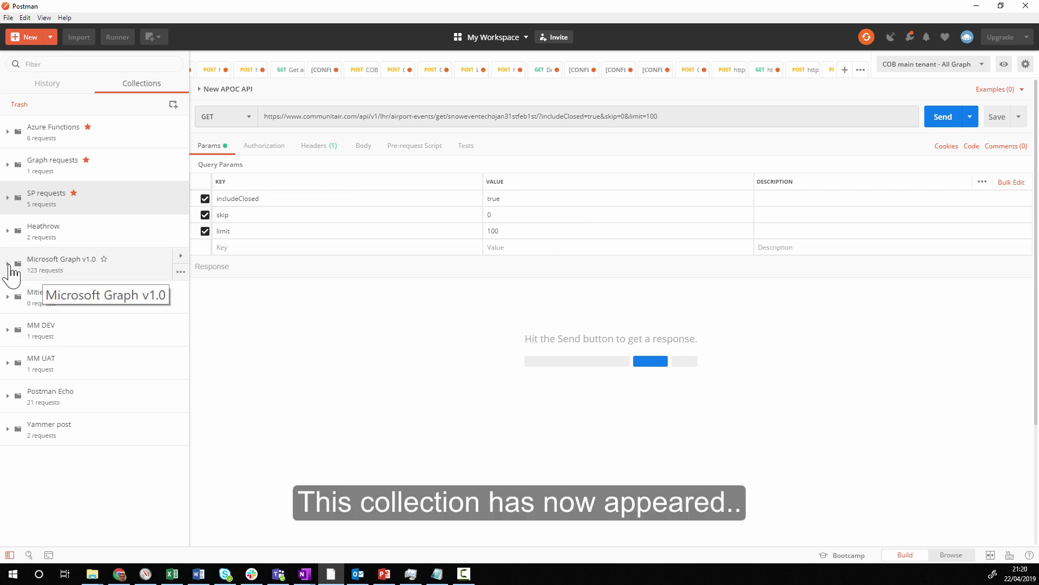
- Browse the collection by expanding and collapsing the On Behalf of a User and Application folders
click(21, 266)
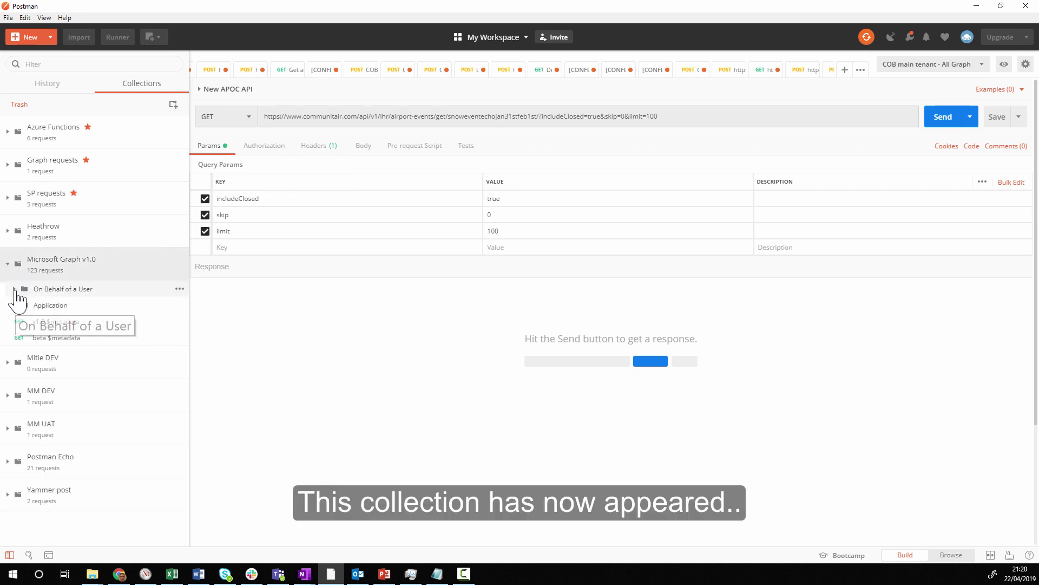
click(16, 291)
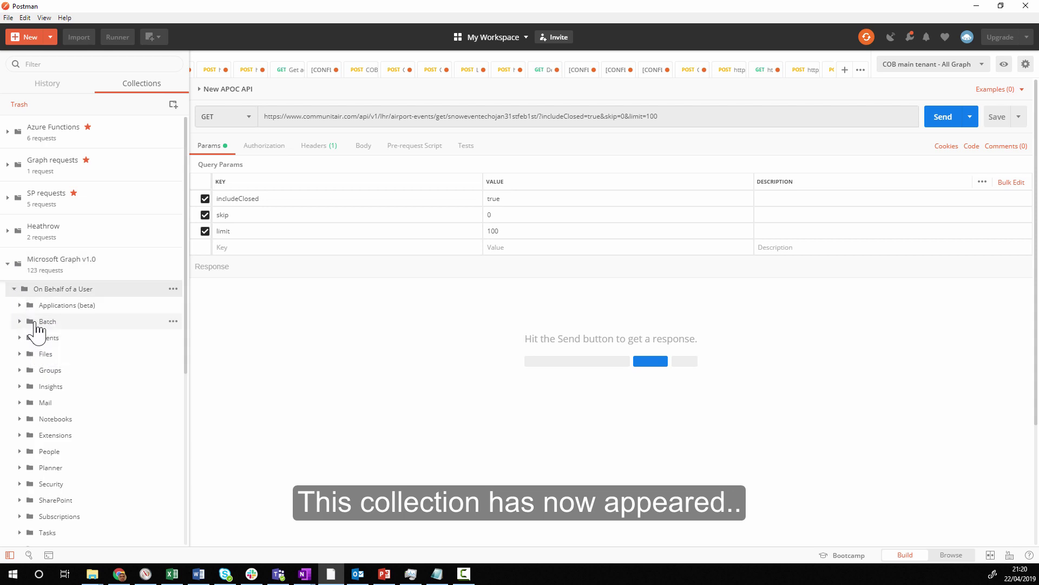
click(15, 290)
click(15, 306)
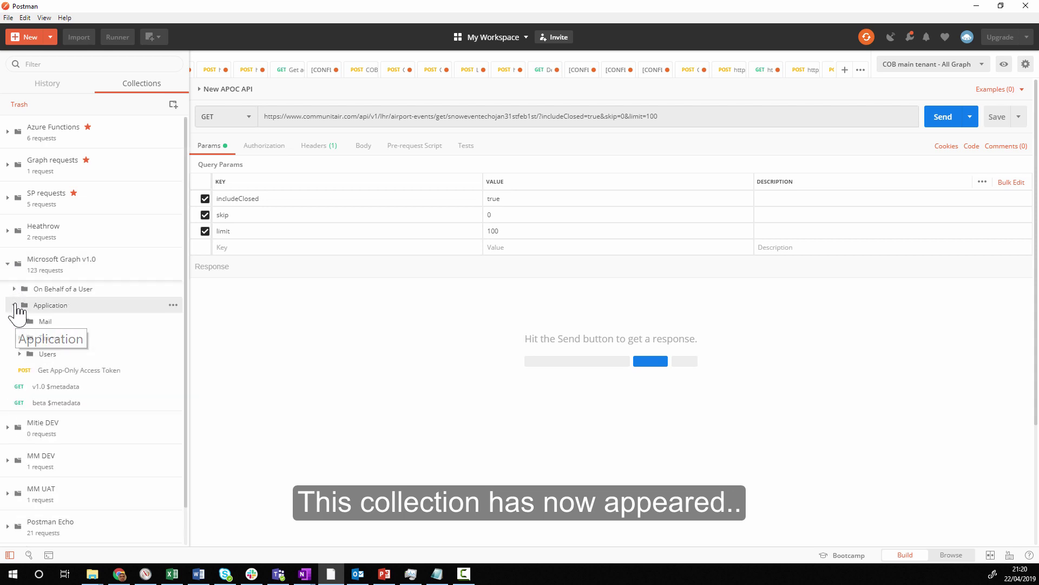
click(15, 306)
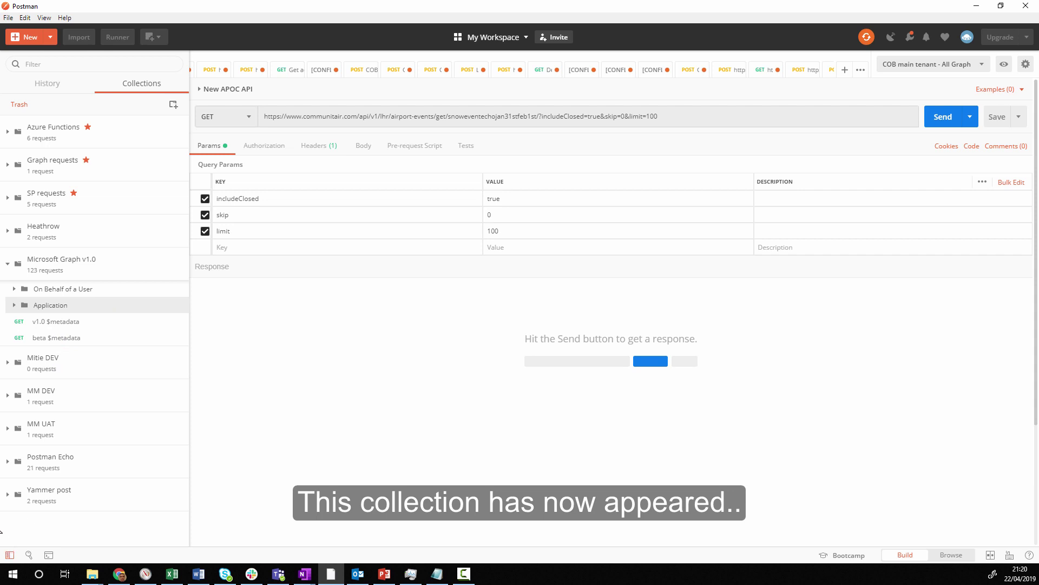
key(F10)
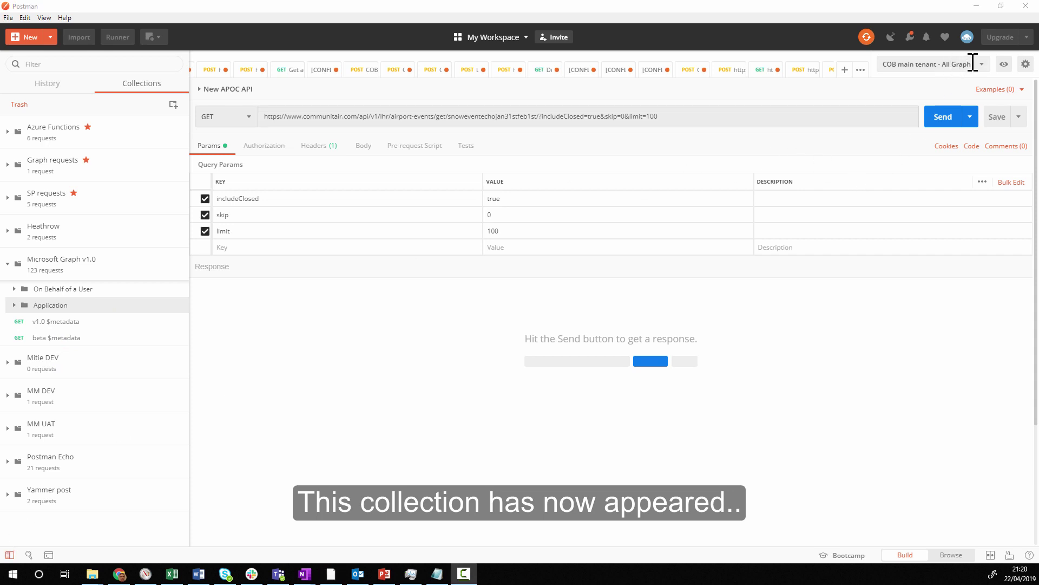
- Select Microsoft Graph environment as active and preview its empty variables
click(981, 64)
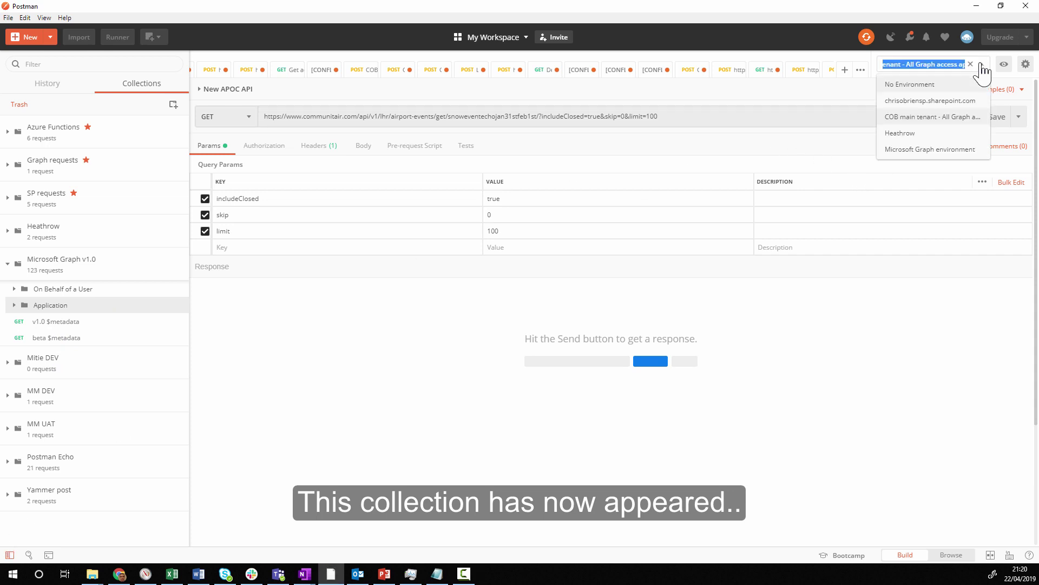
click(928, 149)
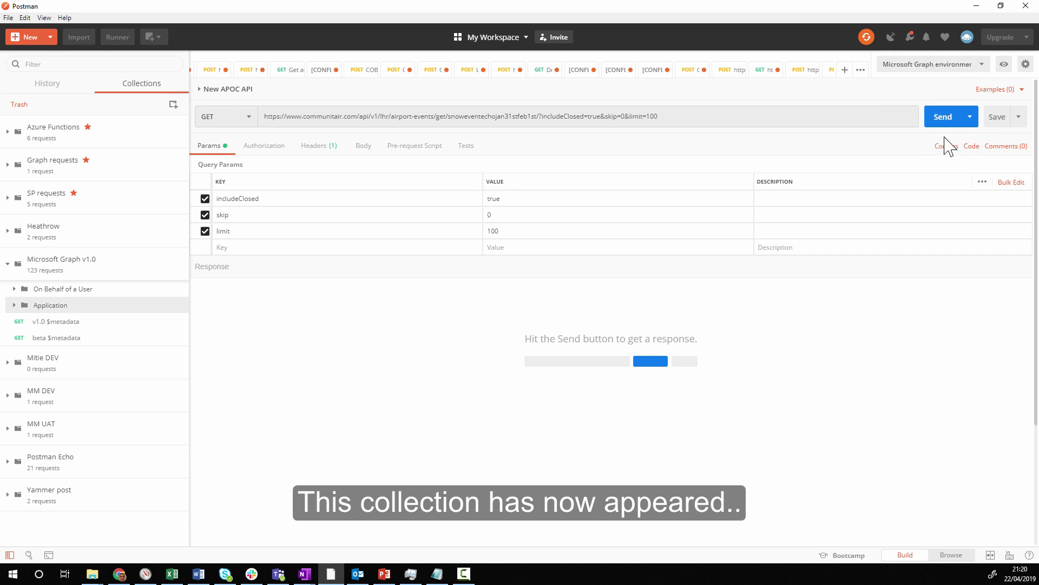
click(1003, 65)
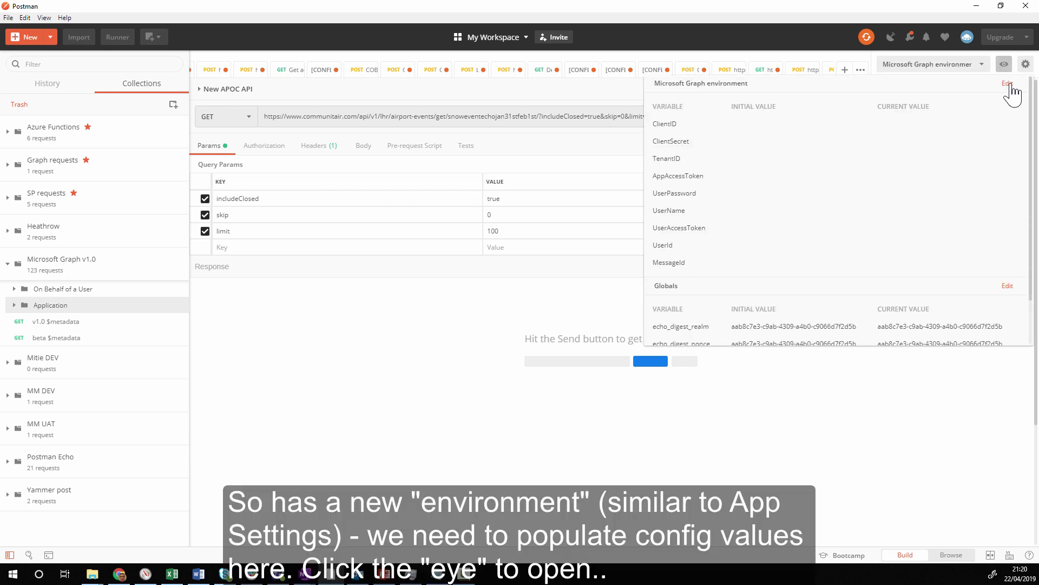
- Copy the Client ID from the notes into the environment's ClientID current value
click(1008, 83)
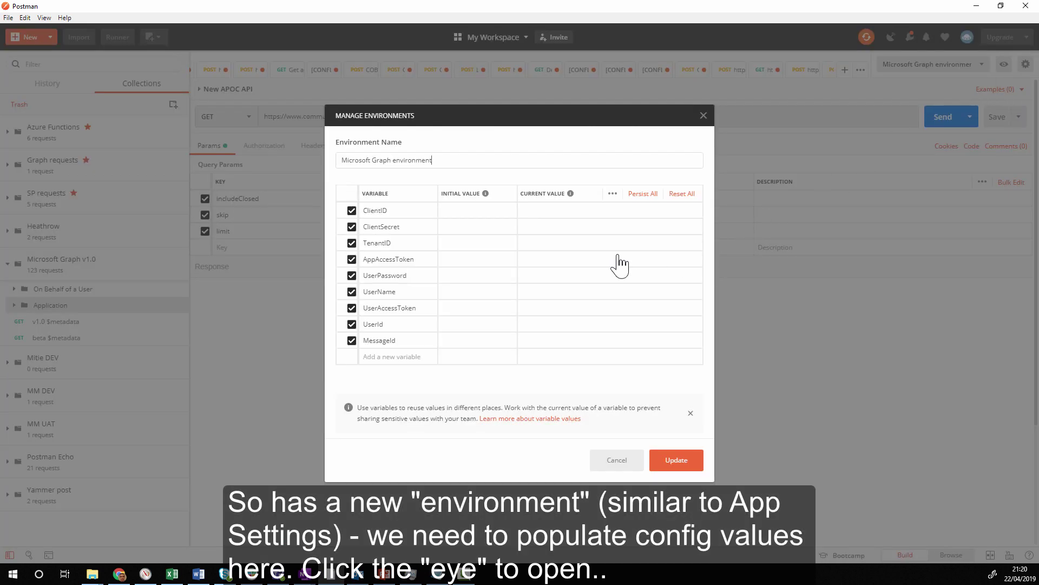
key(alt+Tab)
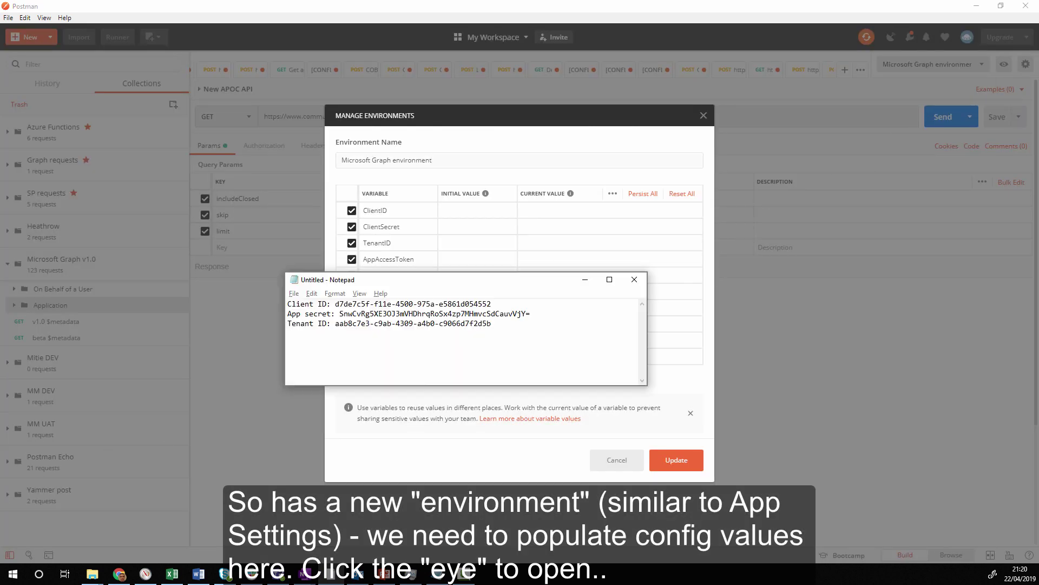
drag(497, 304, 337, 306)
key(ctrl+c)
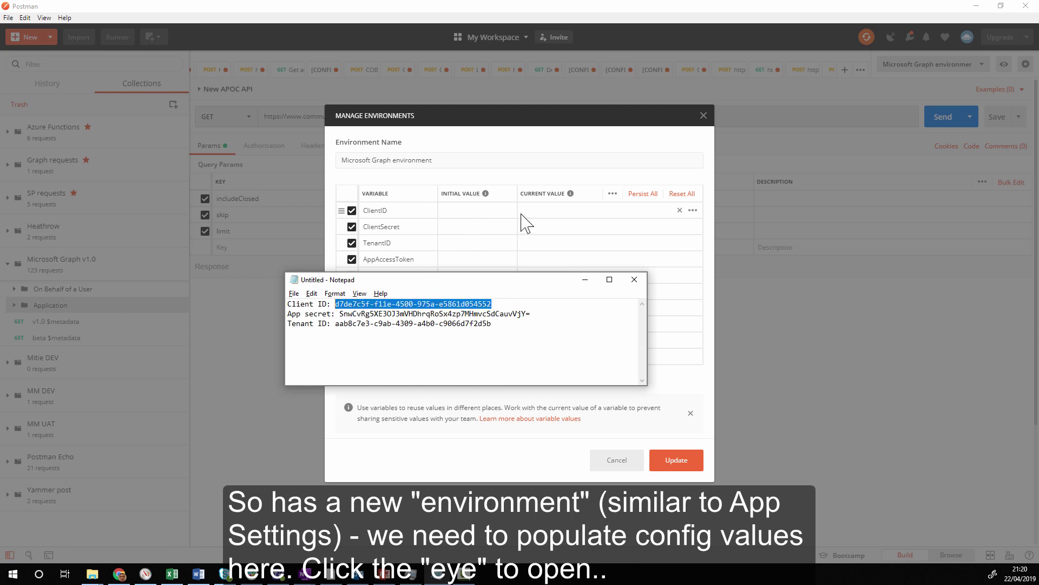
click(473, 212)
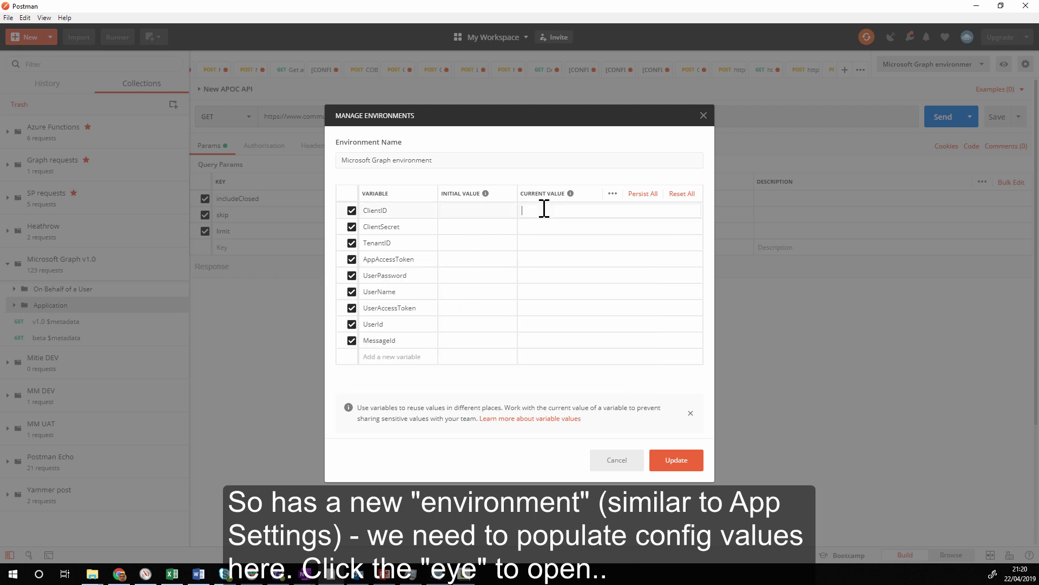
key(ctrl+v)
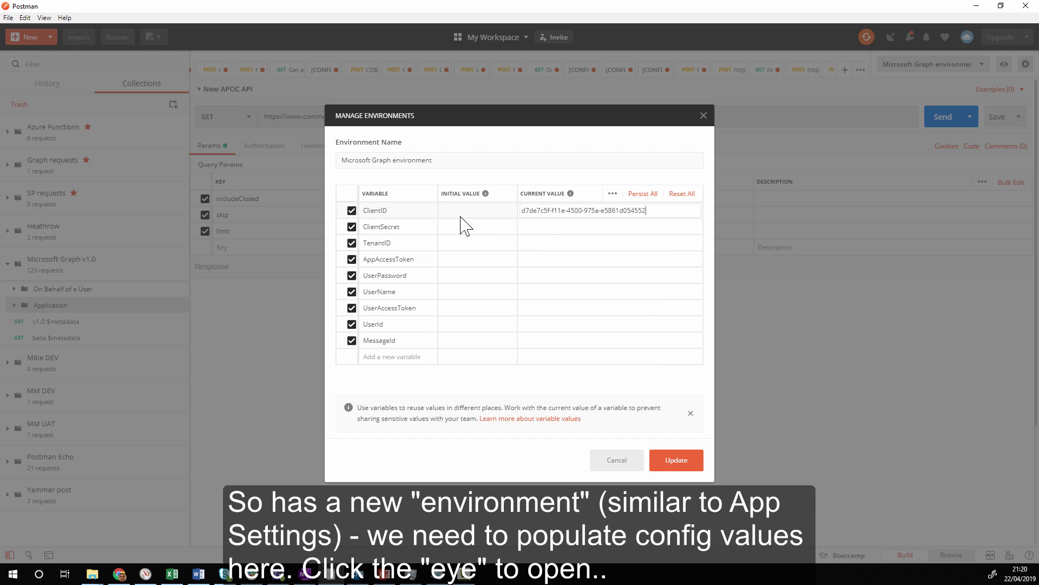
- Paste the app secret into ClientSecret and the tenant ID into TenantID, then save with Update
click(438, 574)
click(437, 574)
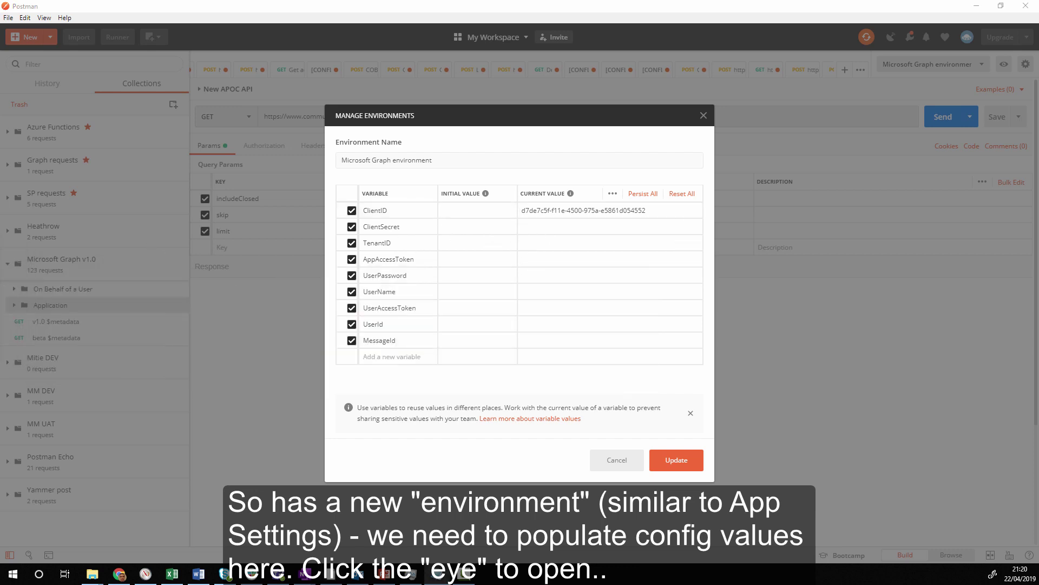
click(557, 229)
key(ctrl+v)
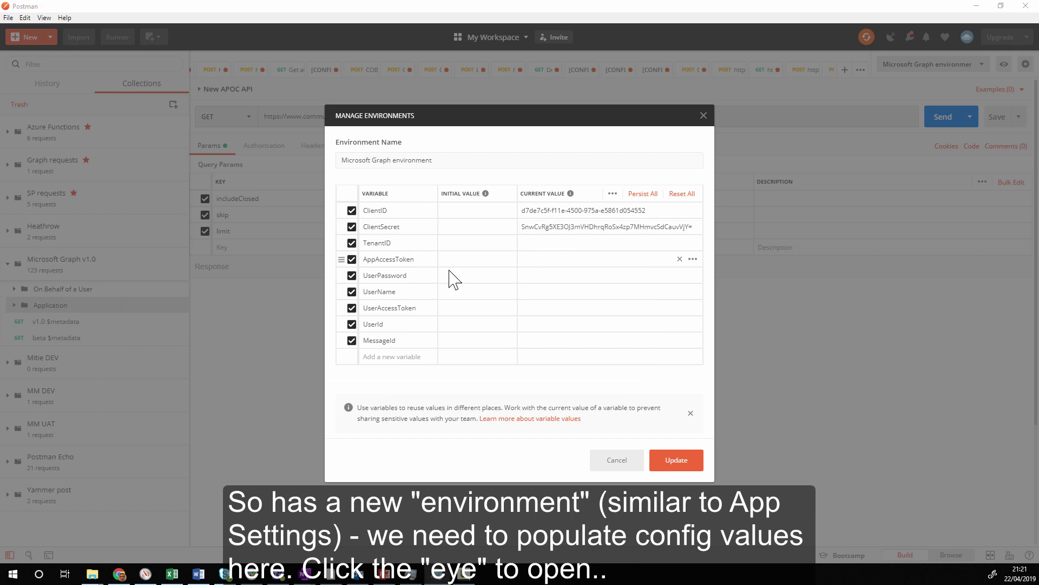
click(557, 243)
text(aab8c7e3-c9ab-4309-a4b0-c9066d7f2d5b)
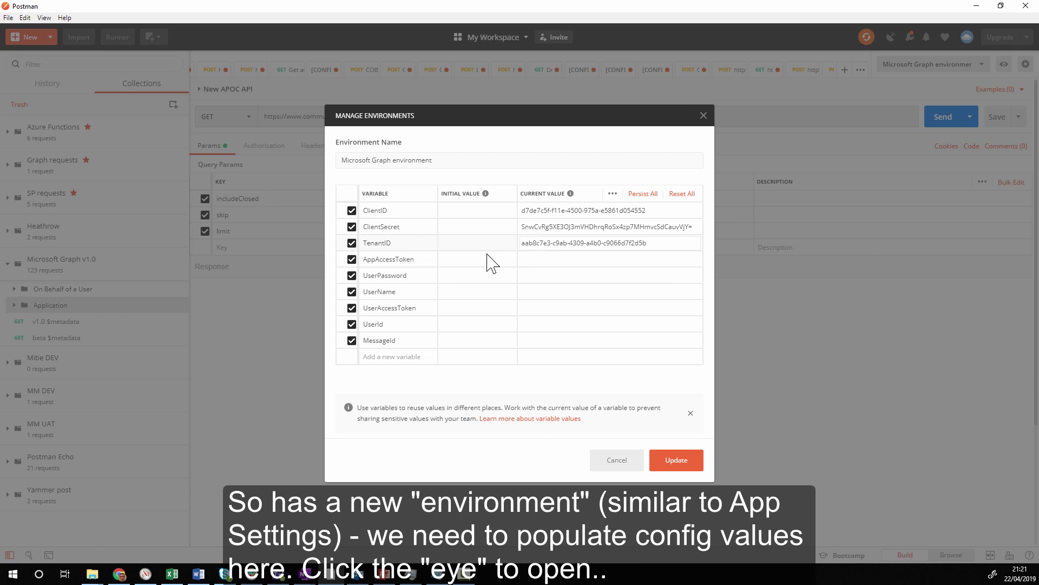
click(665, 463)
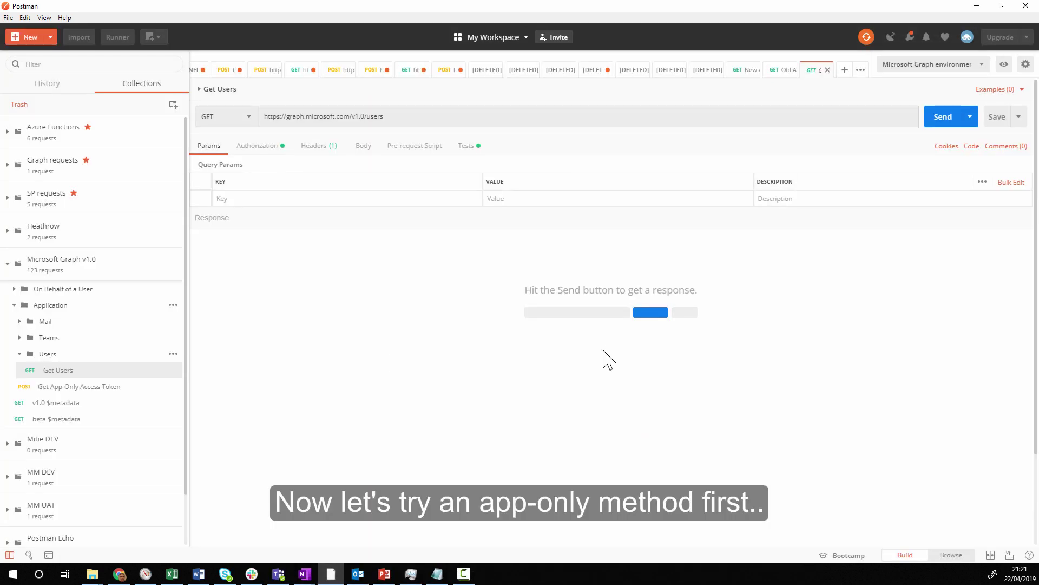
- Send Get Users and inspect the 401 'Access token is empty.' error in the response
click(943, 123)
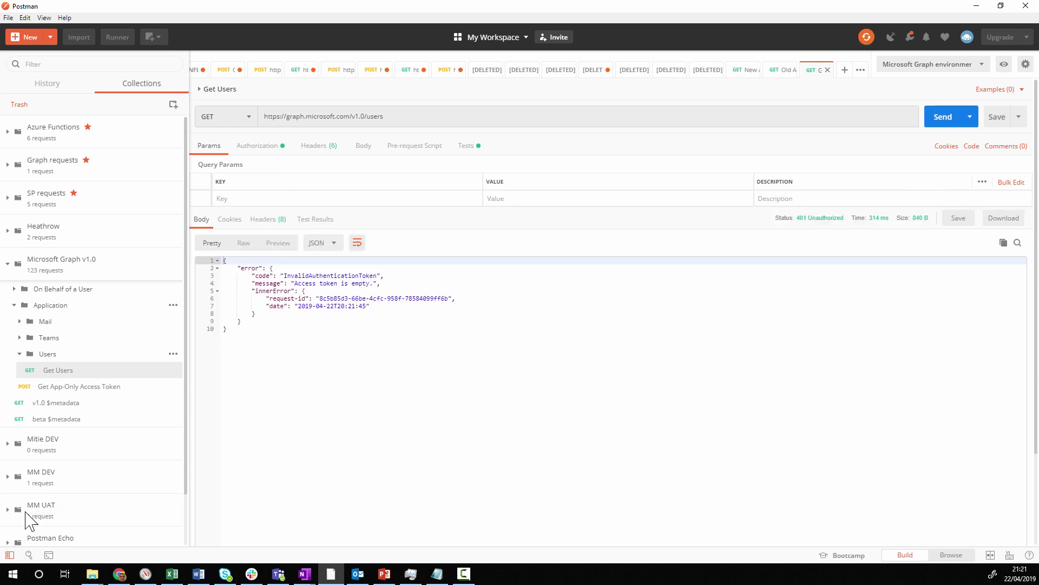
drag(374, 285, 297, 283)
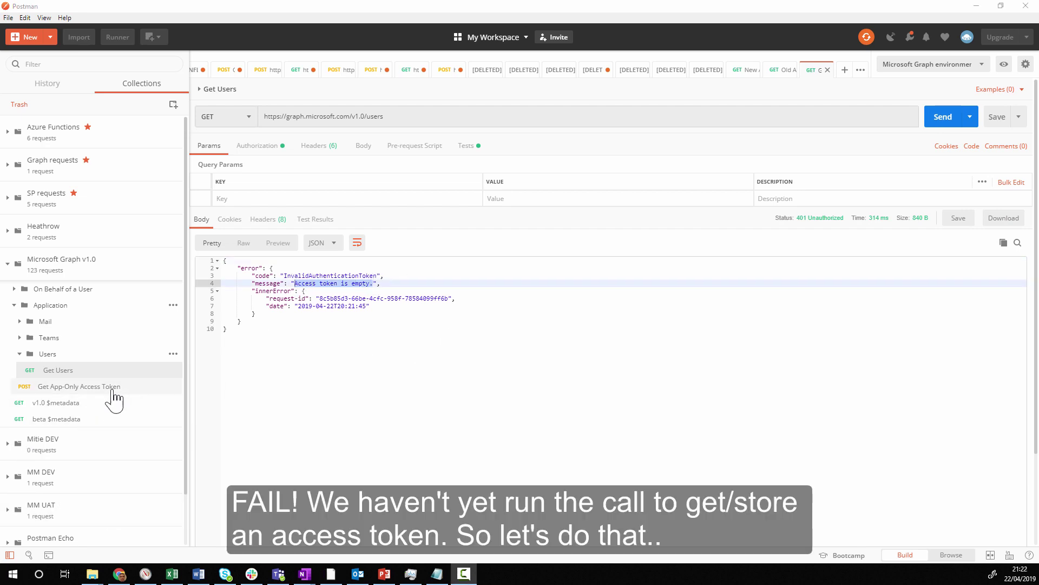
drag(119, 387, 89, 393)
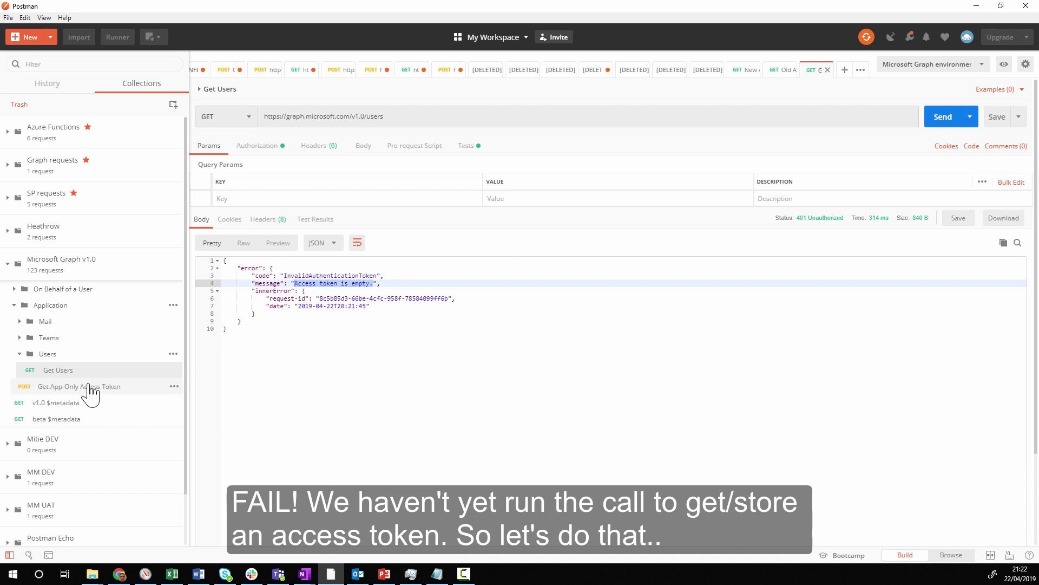
- Send Get App-Only Access Token, inspect the returned access_token, and reopen Get Users
click(79, 387)
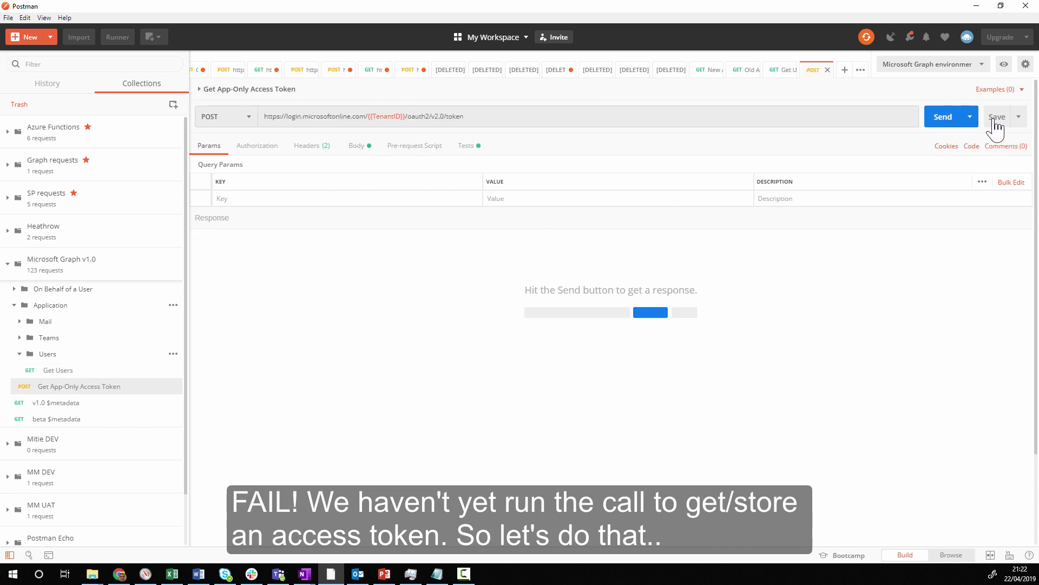
mouse_move(399, 116)
drag(408, 116, 360, 116)
click(502, 116)
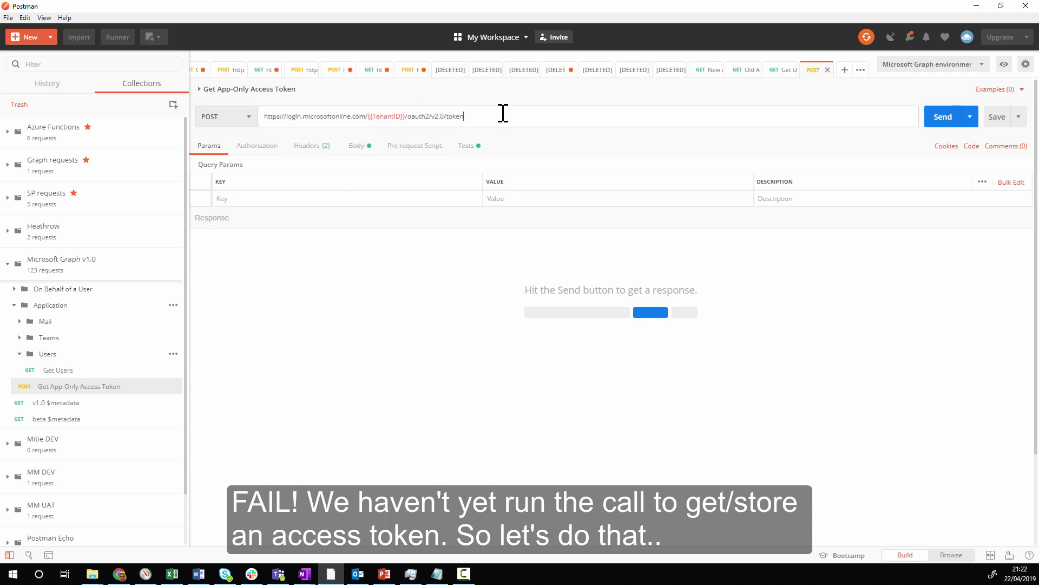
click(948, 118)
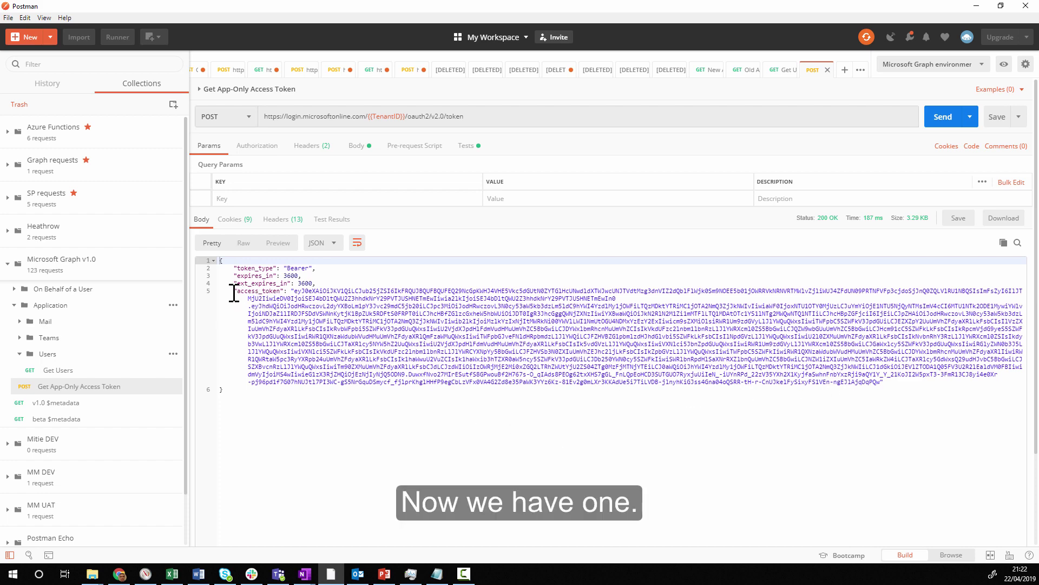
drag(233, 293, 875, 388)
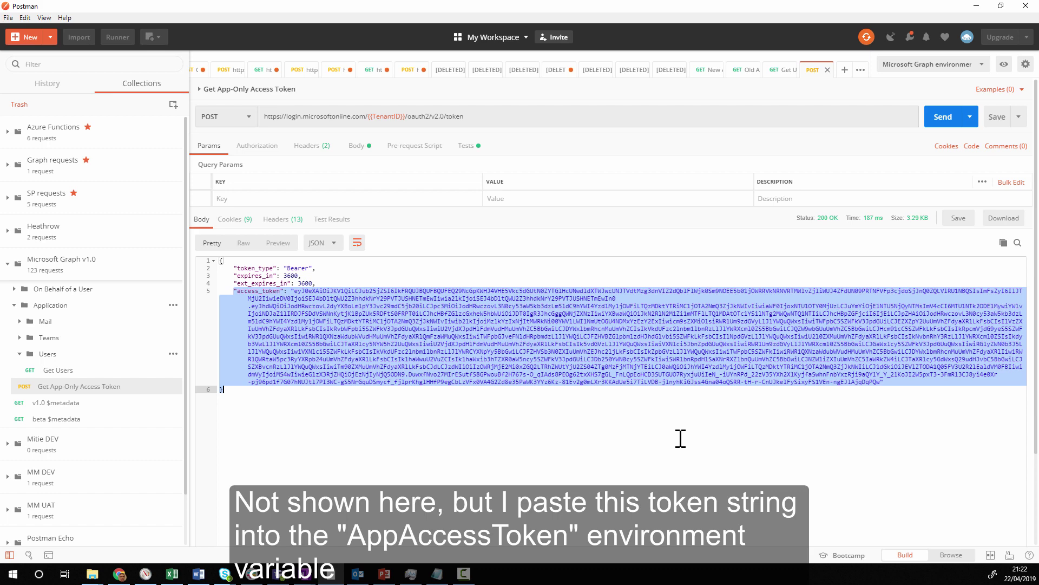
click(616, 433)
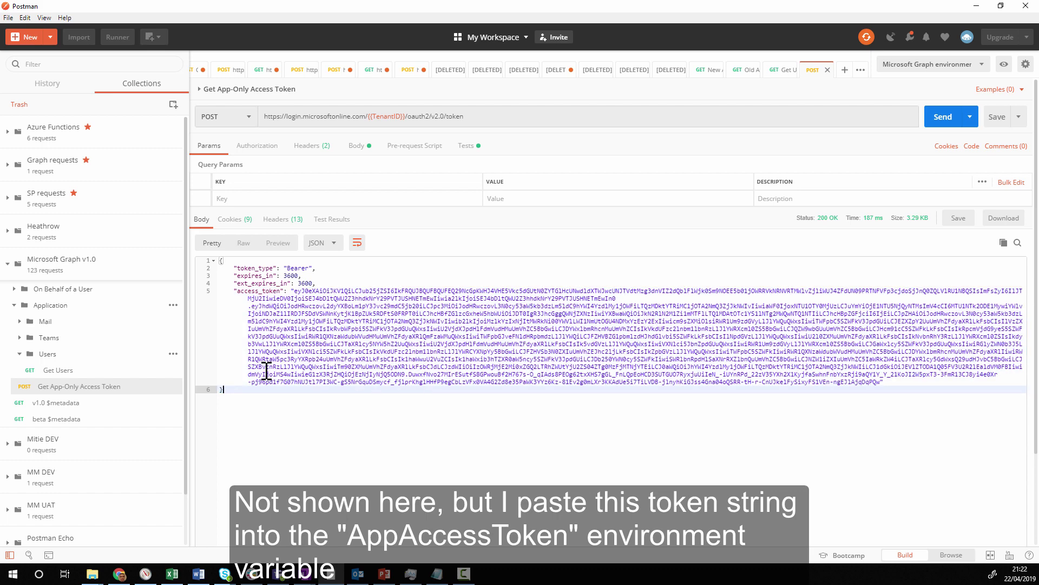
click(57, 370)
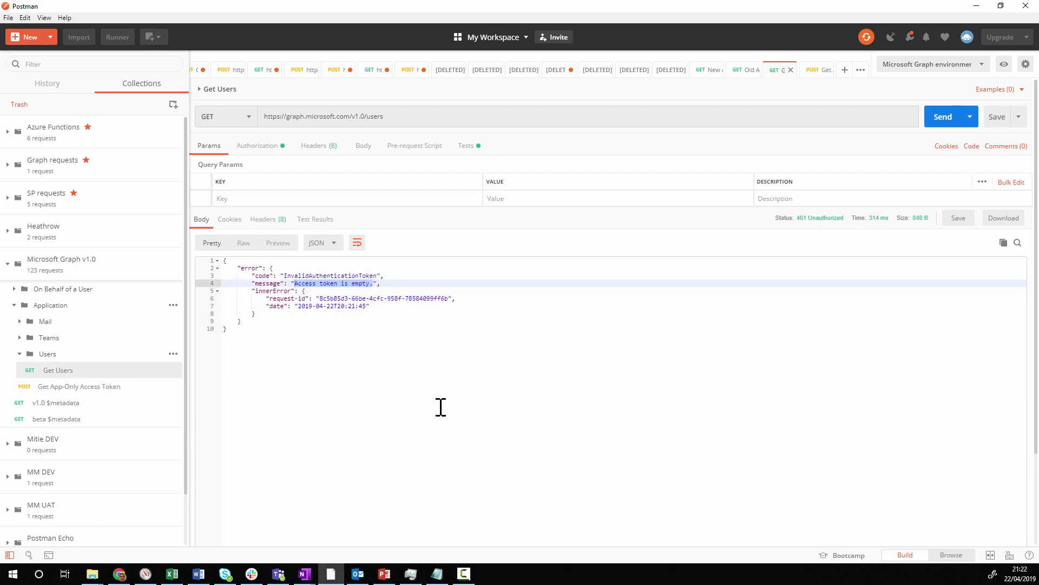
- Resend Get Users, review the returned JSON user records, and collapse the Application folder
click(936, 127)
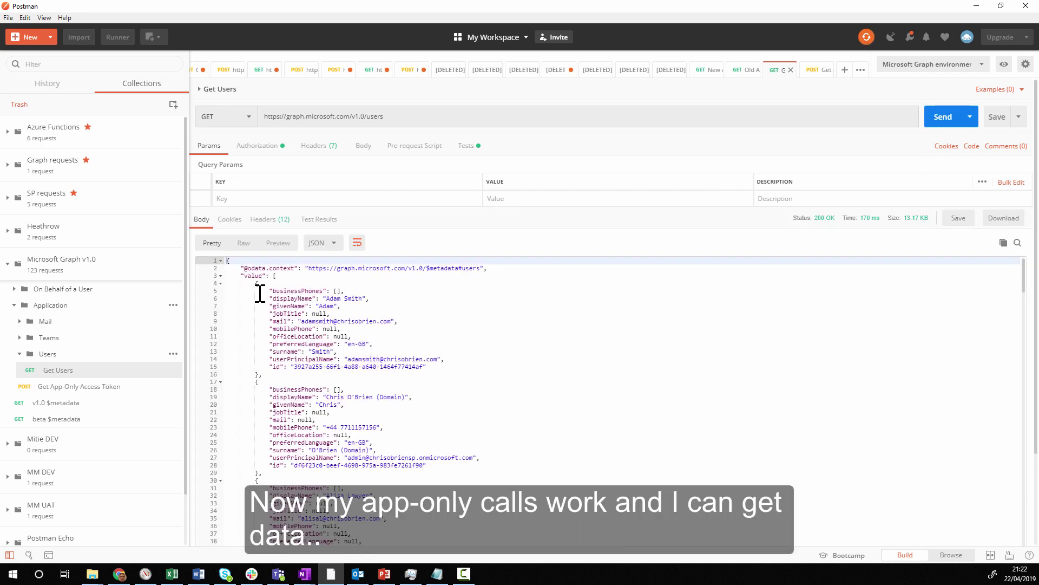
drag(246, 274, 399, 511)
click(407, 480)
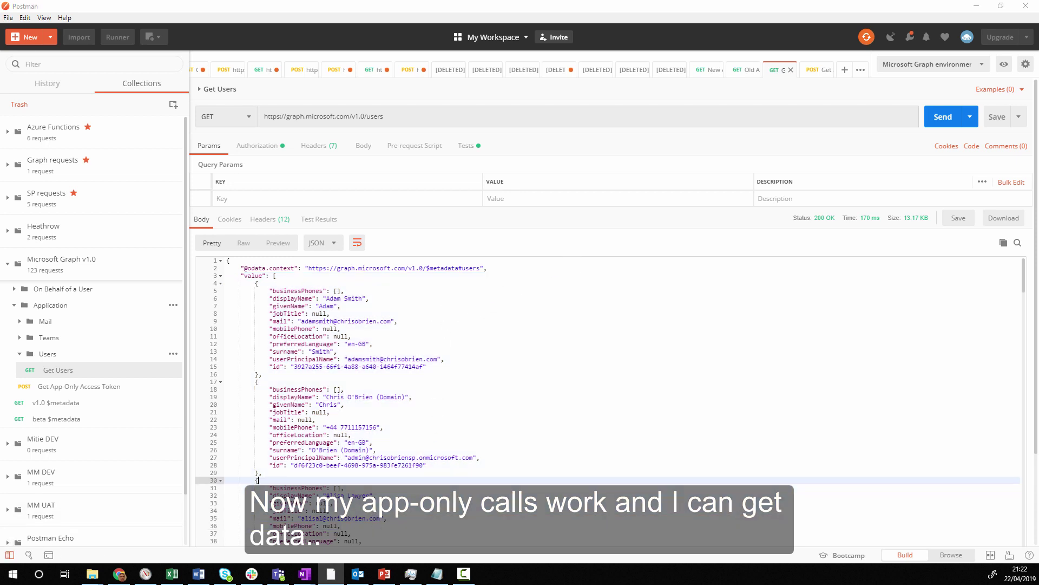
click(15, 305)
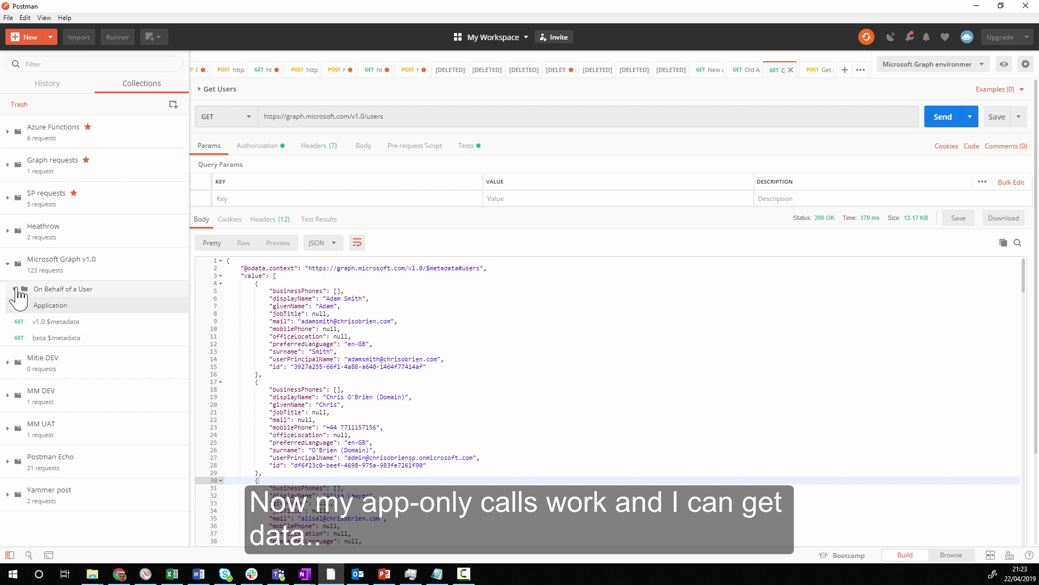
- Set the Get User Access Token request's authorization to OAuth 2.0 and open the Get New Access Token form
click(15, 289)
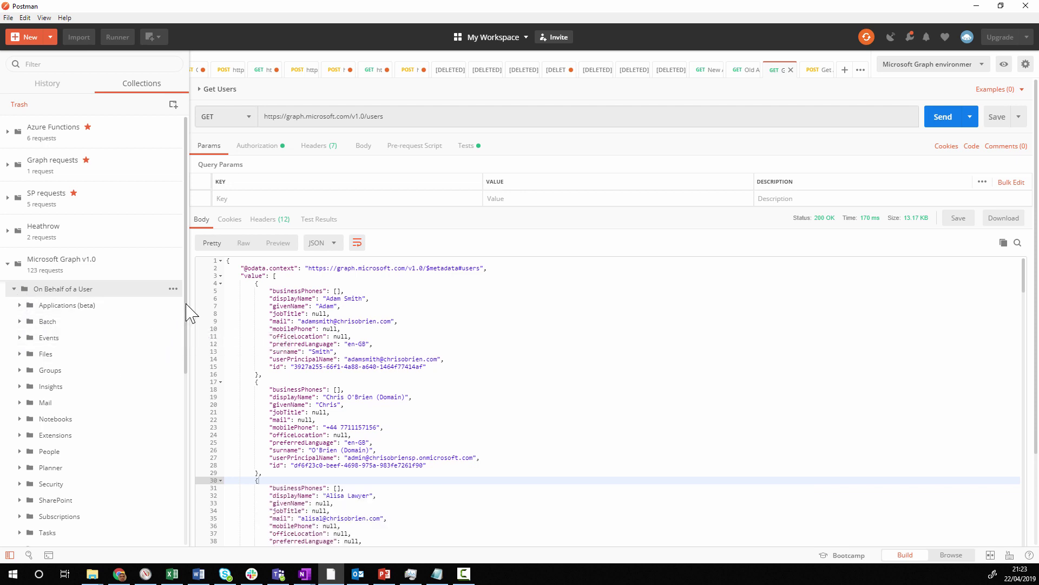
scroll(184, 371, down, 1)
scroll(182, 390, down, 4)
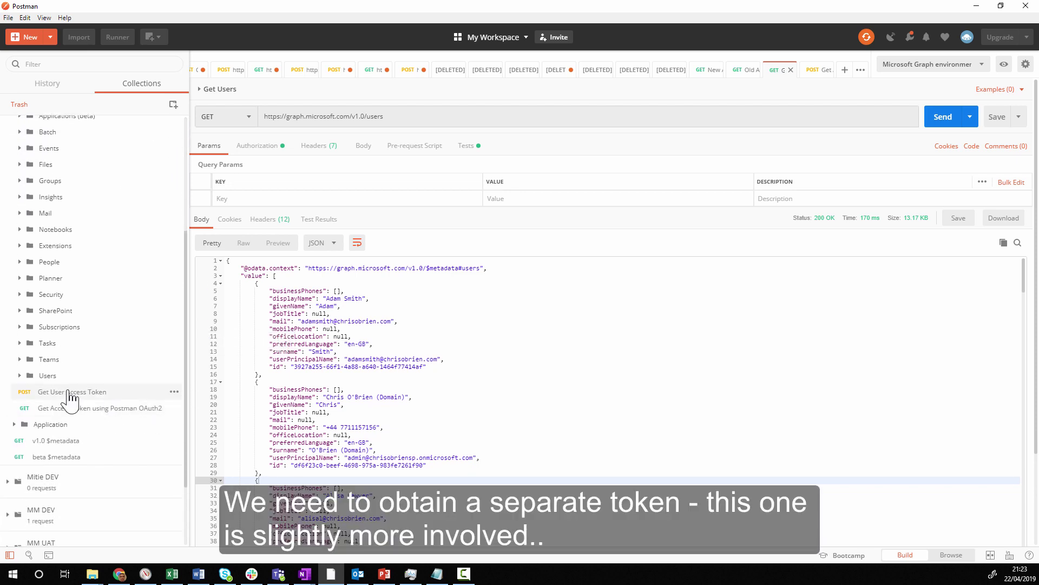
click(69, 392)
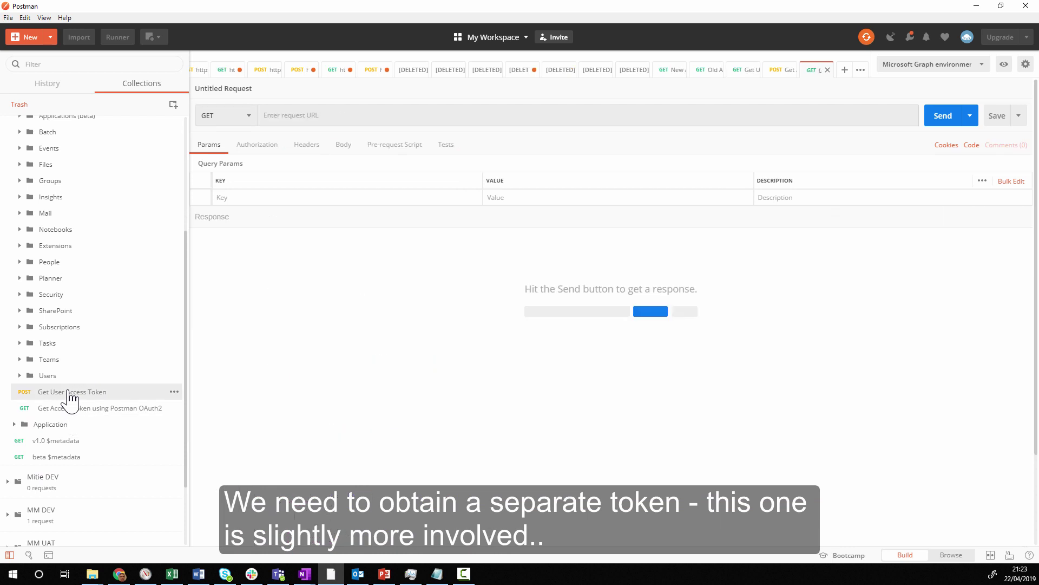
click(253, 154)
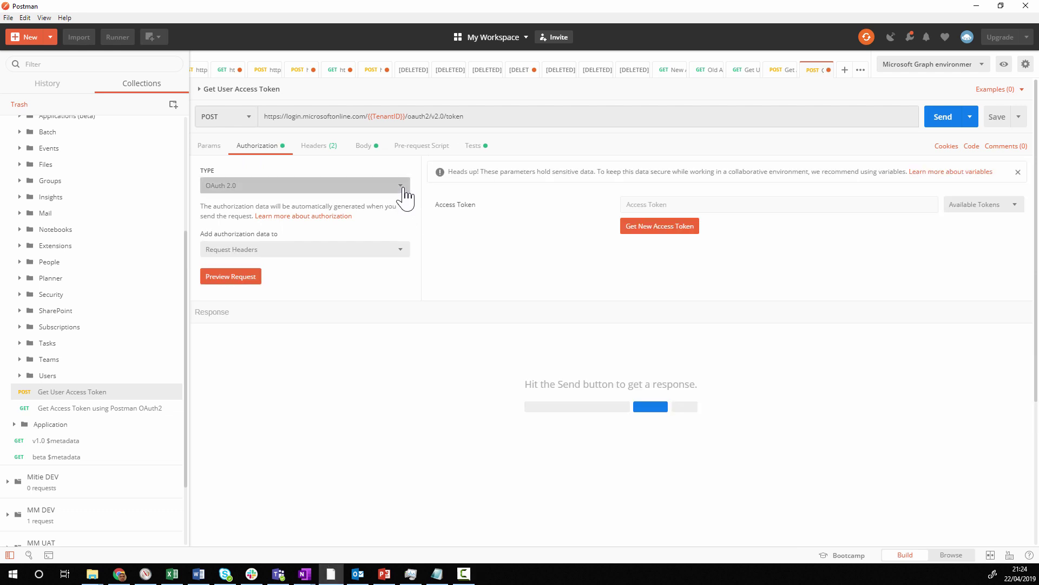
click(406, 186)
click(252, 320)
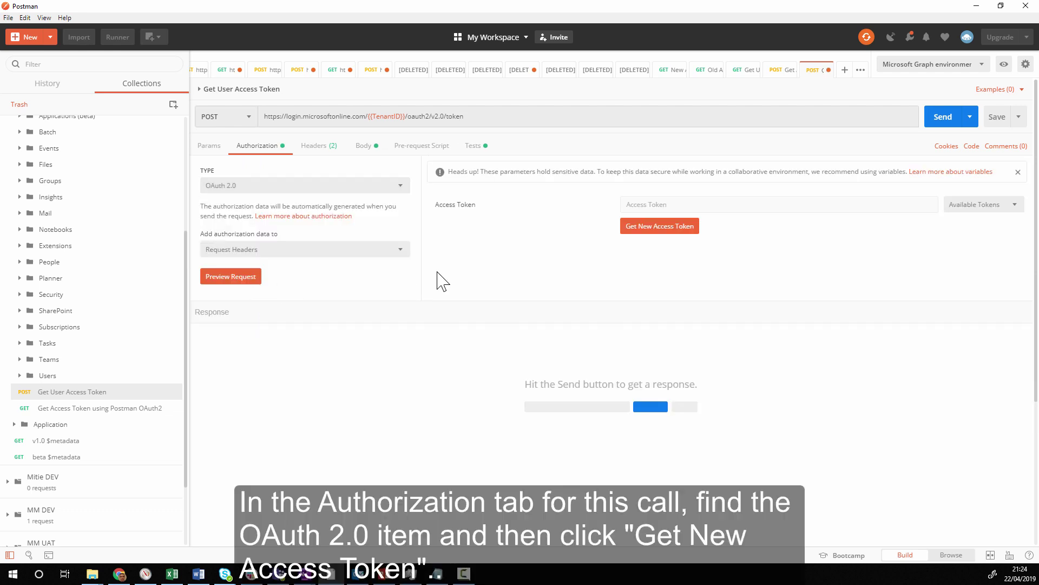
click(660, 227)
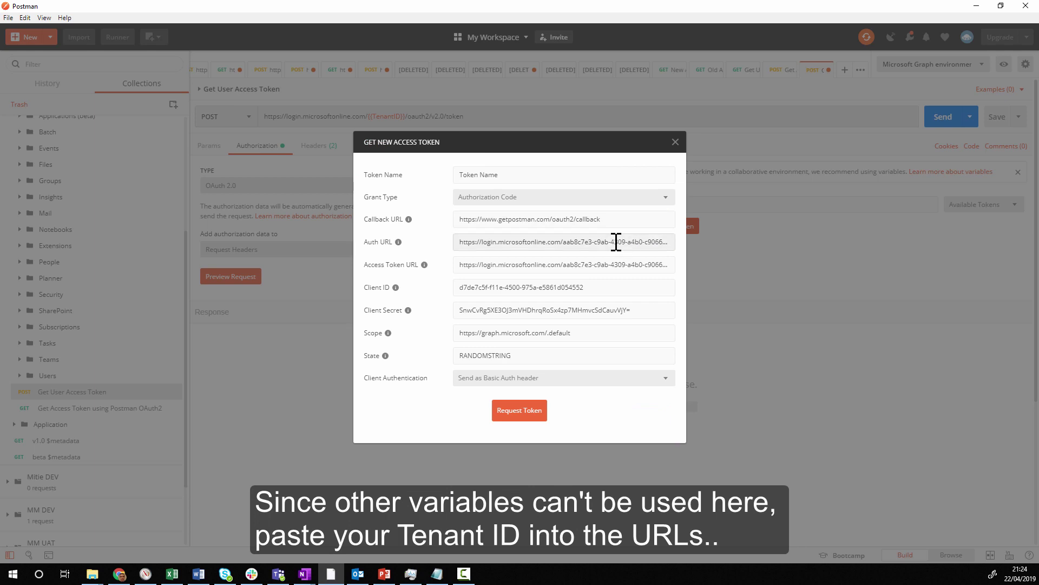
- Replace the Callback URL with the app.getpostman.com address
key(alt+Tab)
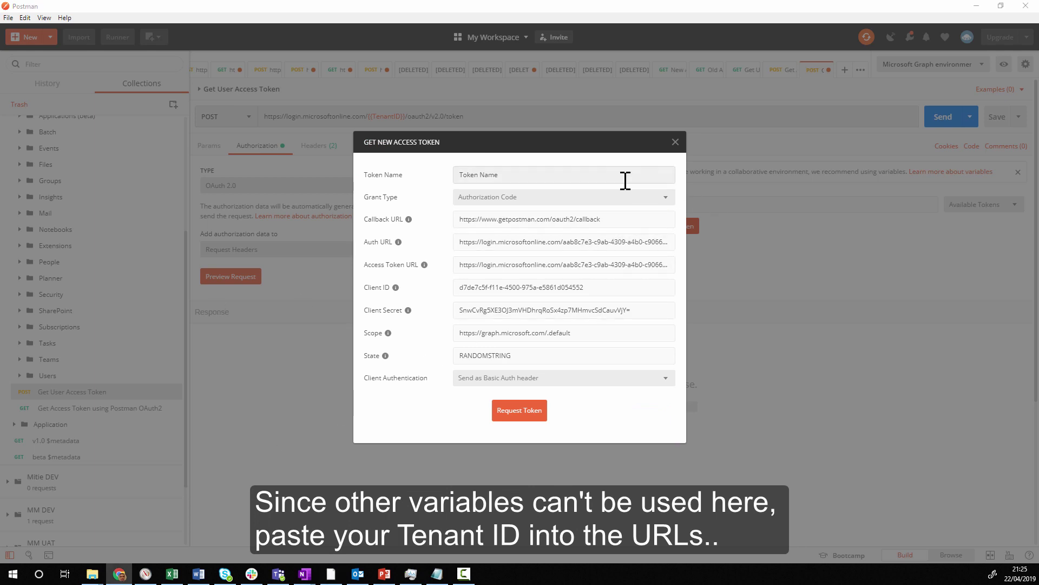
click(610, 218)
key(ctrl+a)
text(https://app.getpostman.com/oauth2/callback)
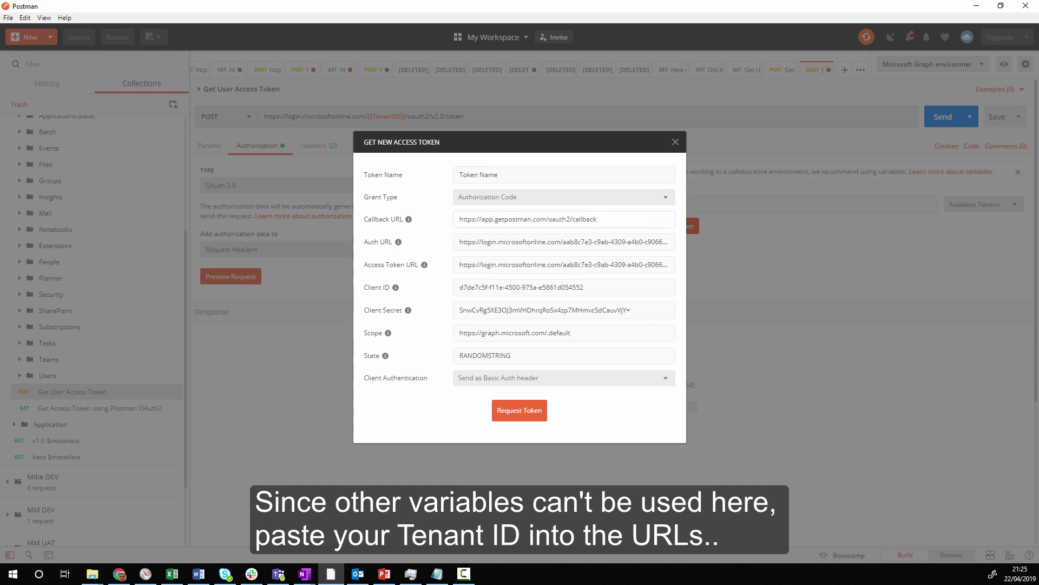
- Paste the new Auth URL and replace its TENANTID placeholder with the tenant ID
click(643, 241)
key(ctrl+a)
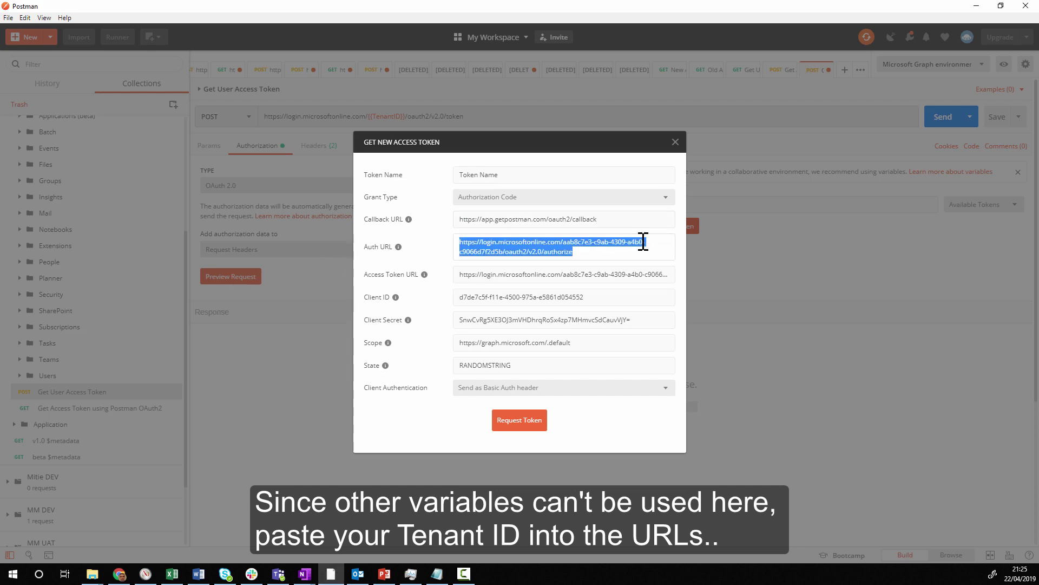
key(BackSpace)
text(https://login.microsoftonline.com/**TENANTID**/oauth2/v2.0/authorize)
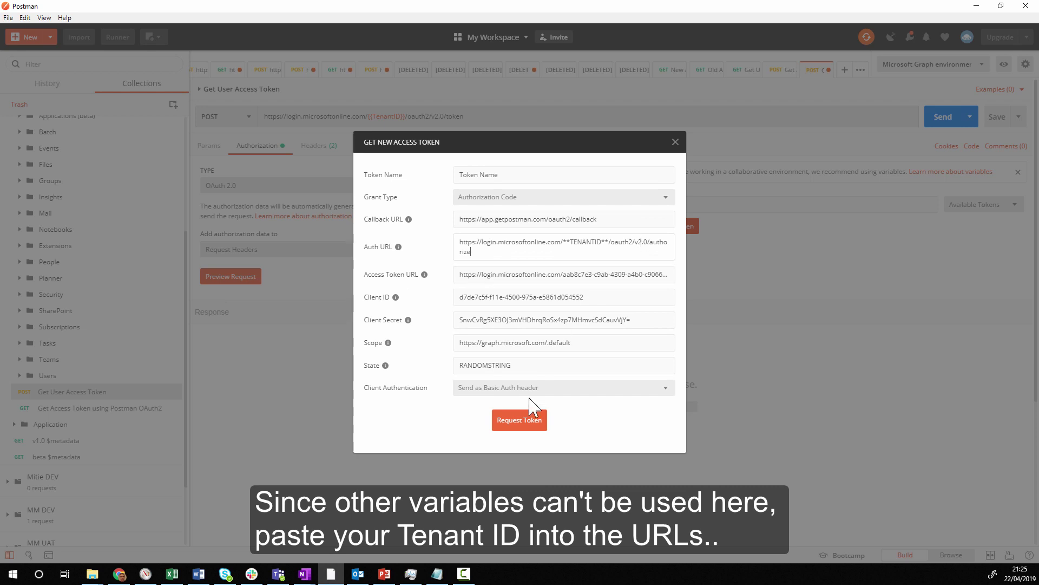
click(437, 574)
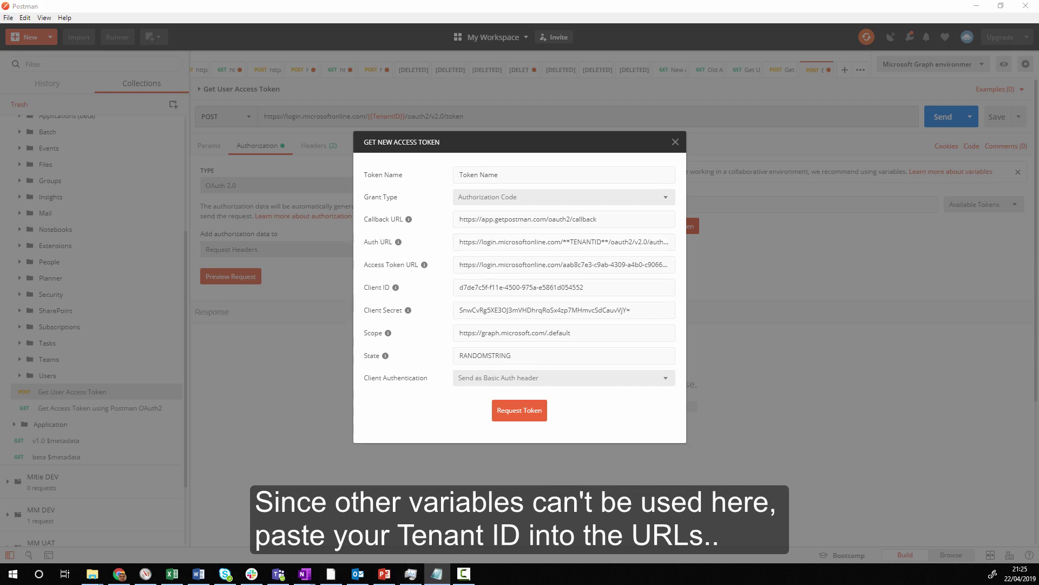
click(589, 239)
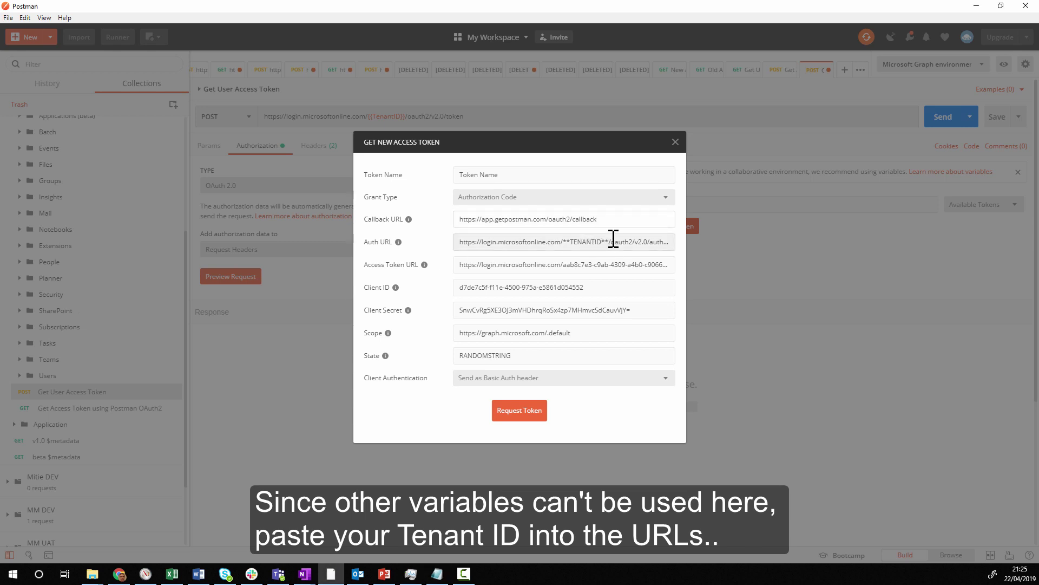
click(614, 242)
drag(610, 243, 572, 243)
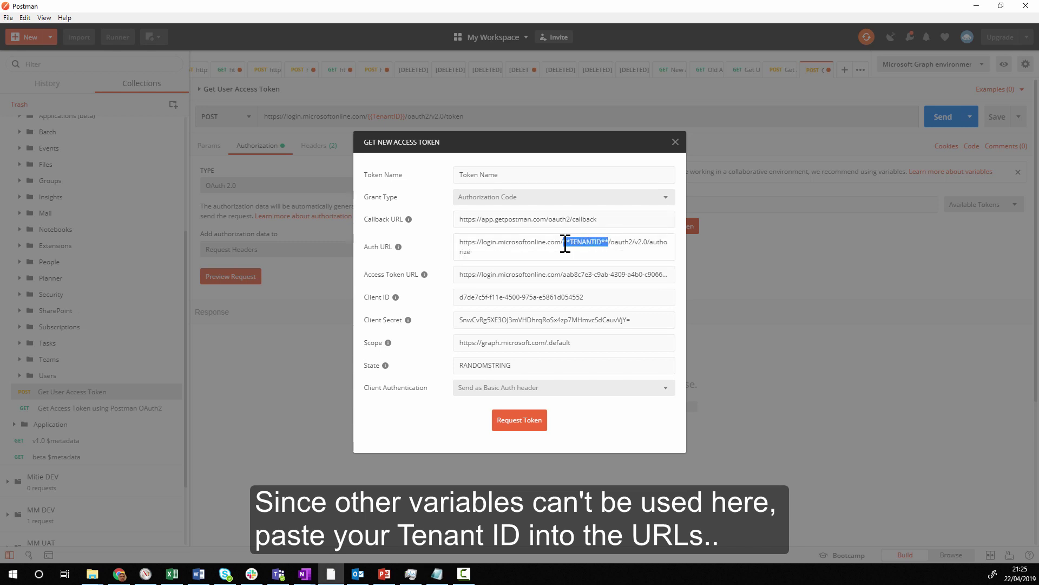
text(aab8c7e3-c9ab-4309-a4b0-c9066d7f2d5b)
- Paste the templated Access Token URL and replace its TENANTID with the tenant ID
click(520, 274)
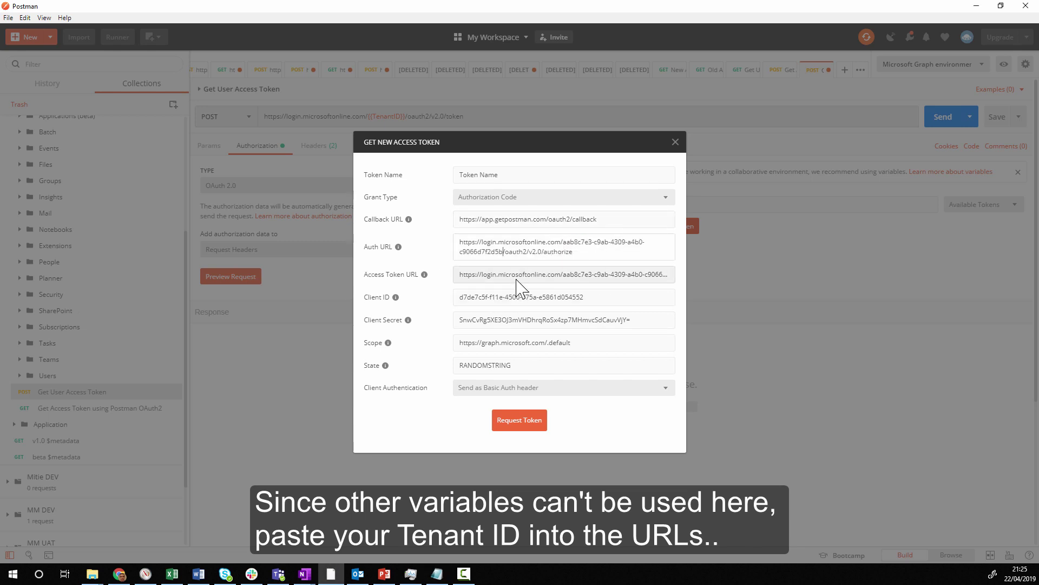
click(262, 287)
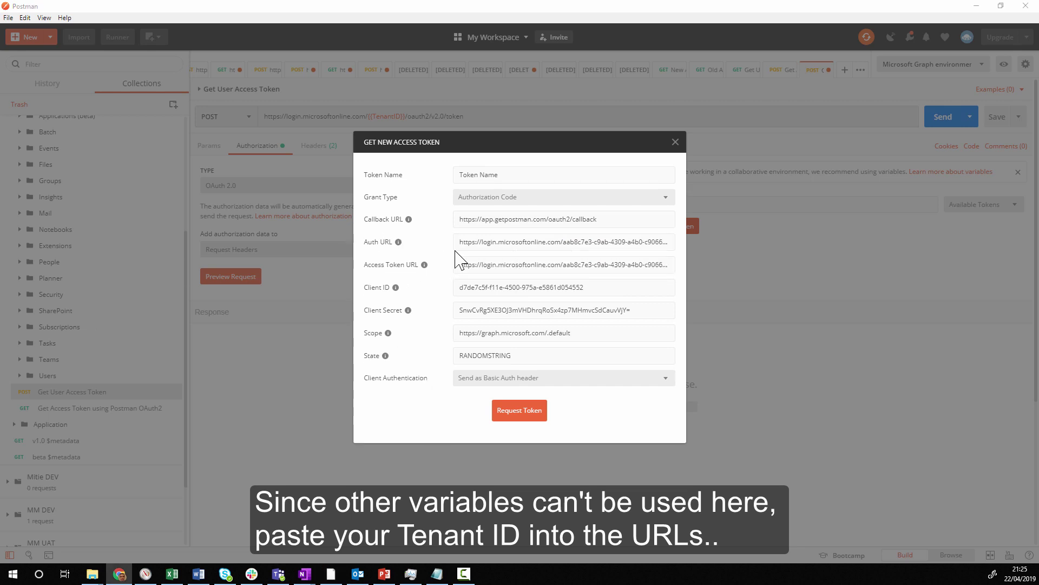
click(486, 263)
key(ctrl+a)
key(BackSpace)
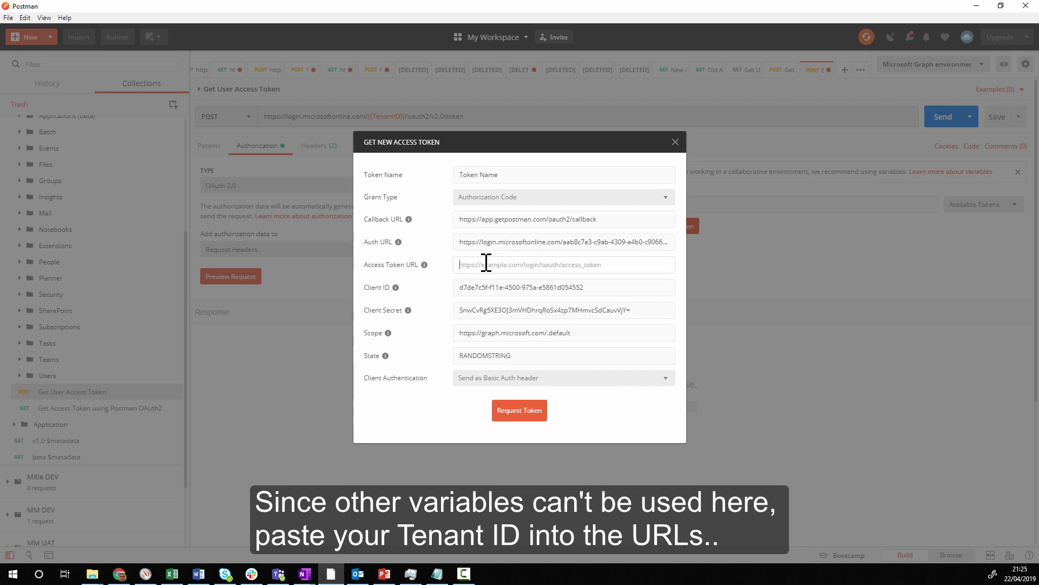
key(ctrl+v)
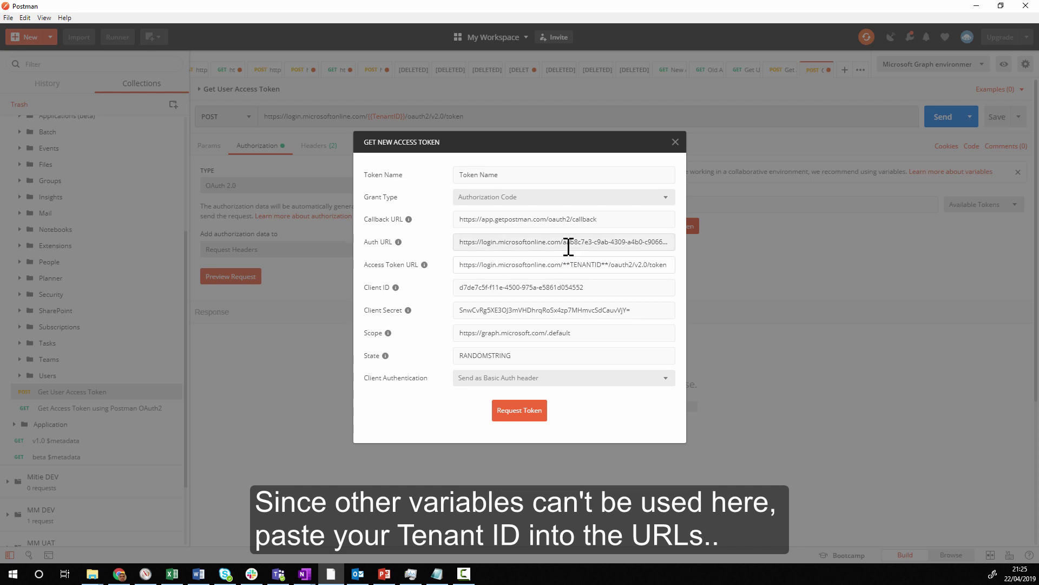
drag(563, 245, 504, 252)
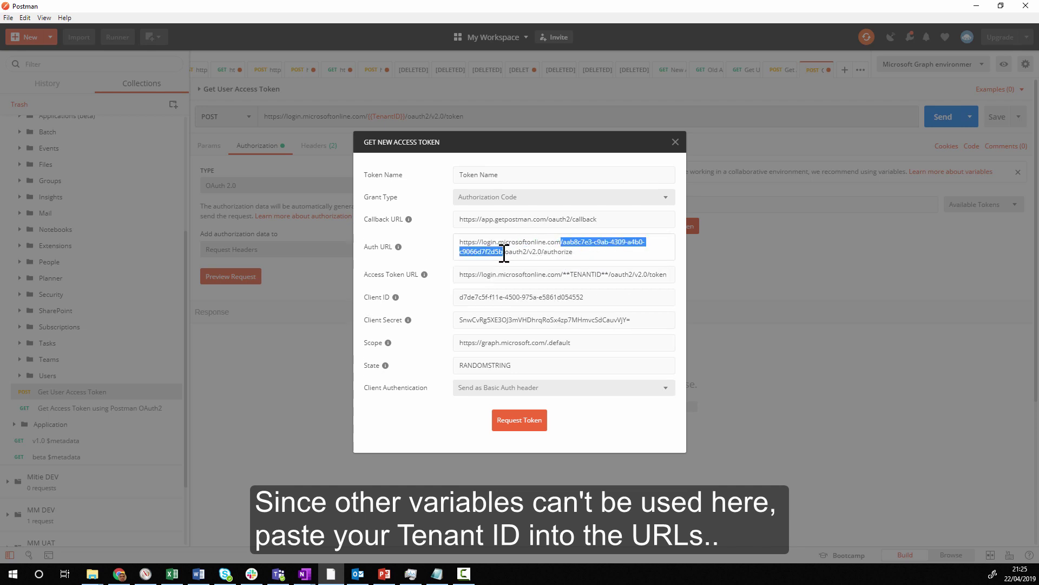
click(561, 278)
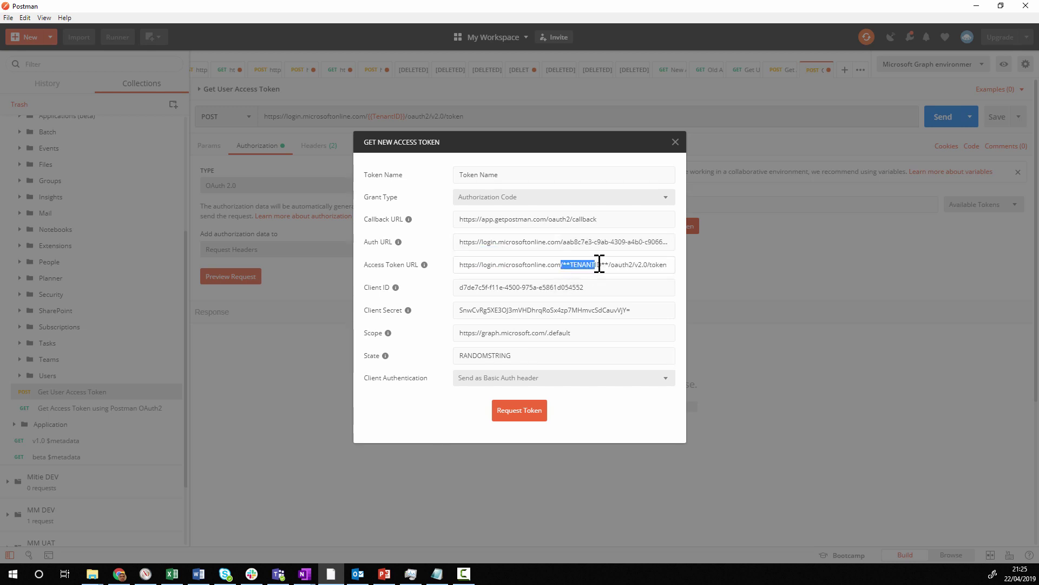
key(ctrl+v)
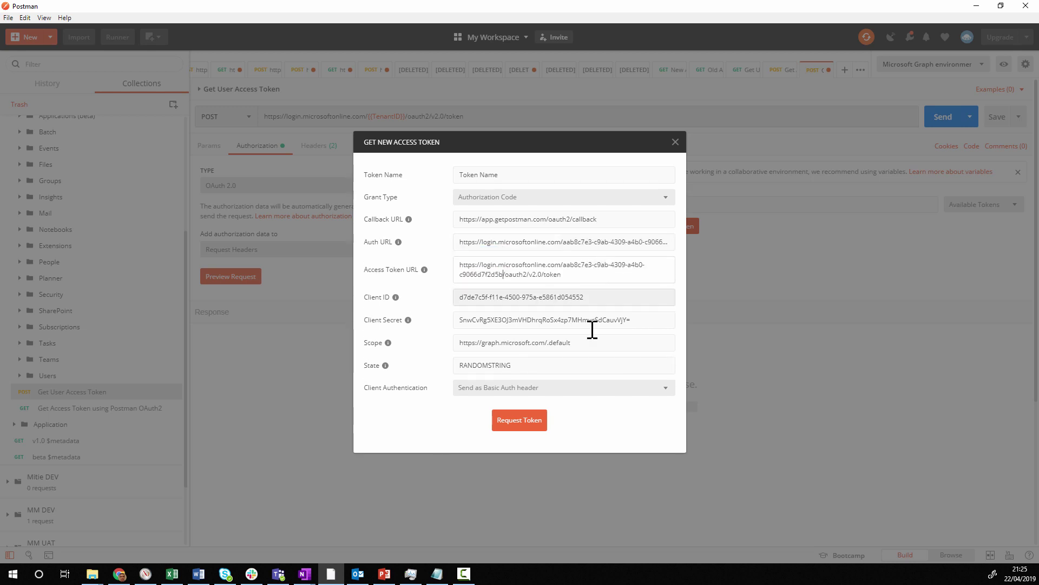
click(529, 296)
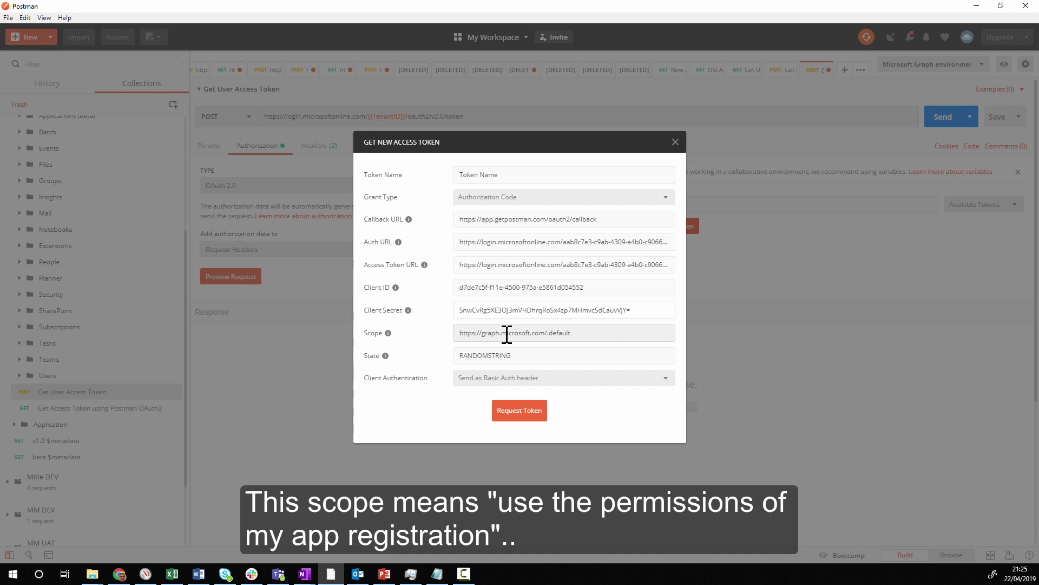
drag(587, 333, 445, 373)
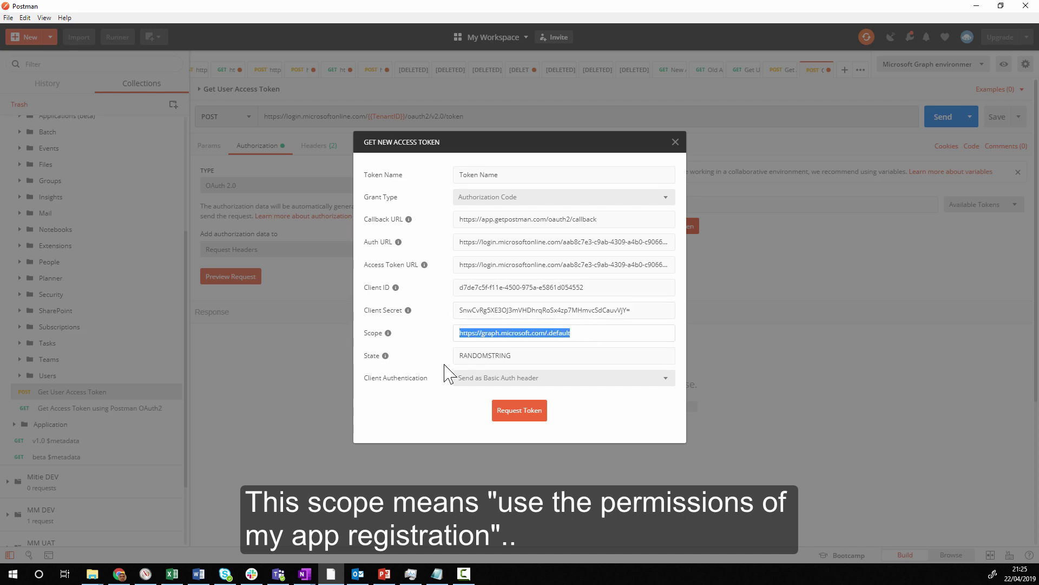
click(414, 423)
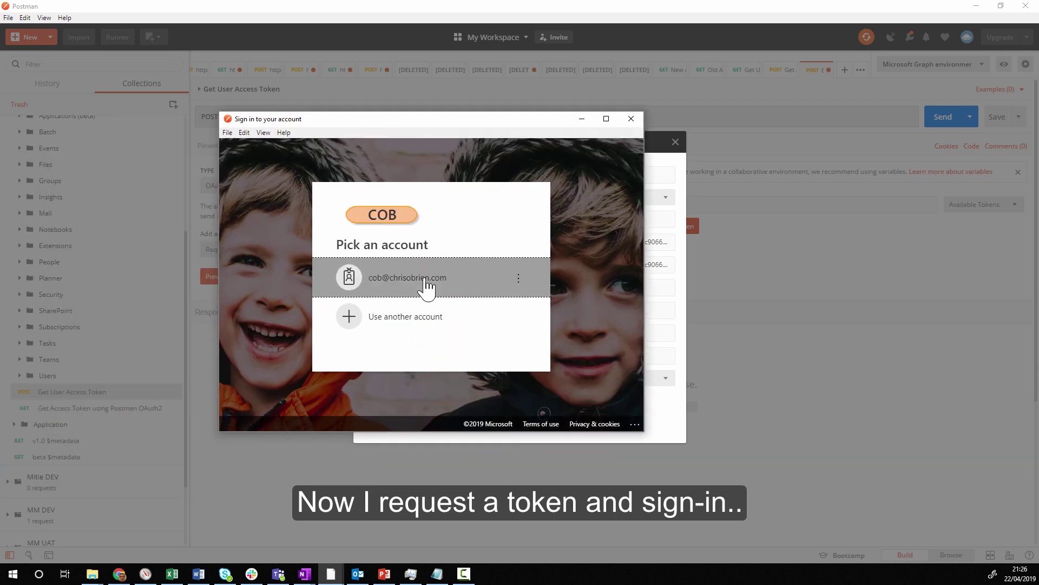
- Sign in with the work account and password and choose to stay signed in; this fails with AADSTS50011
click(426, 280)
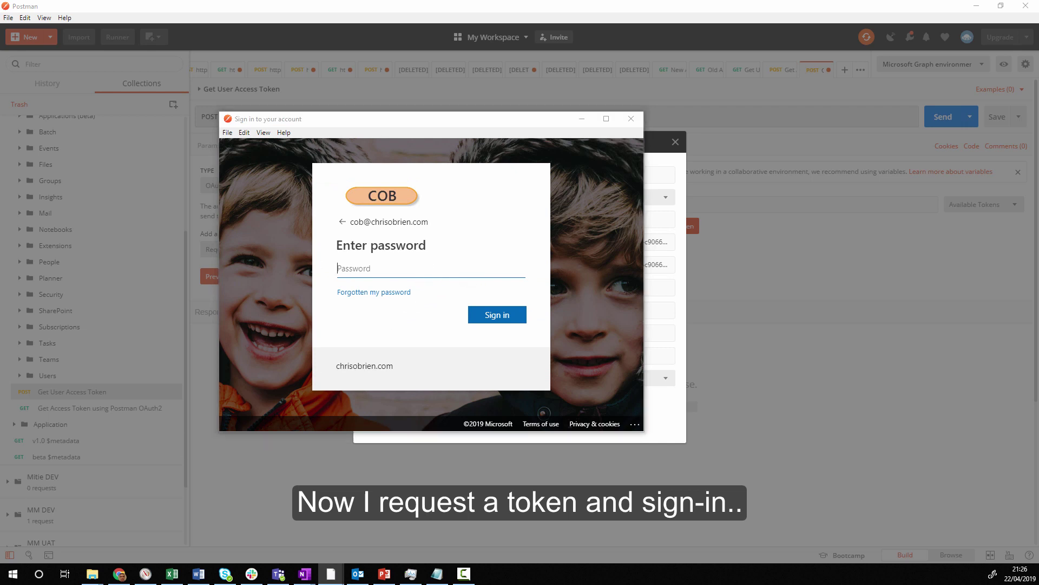
click(395, 268)
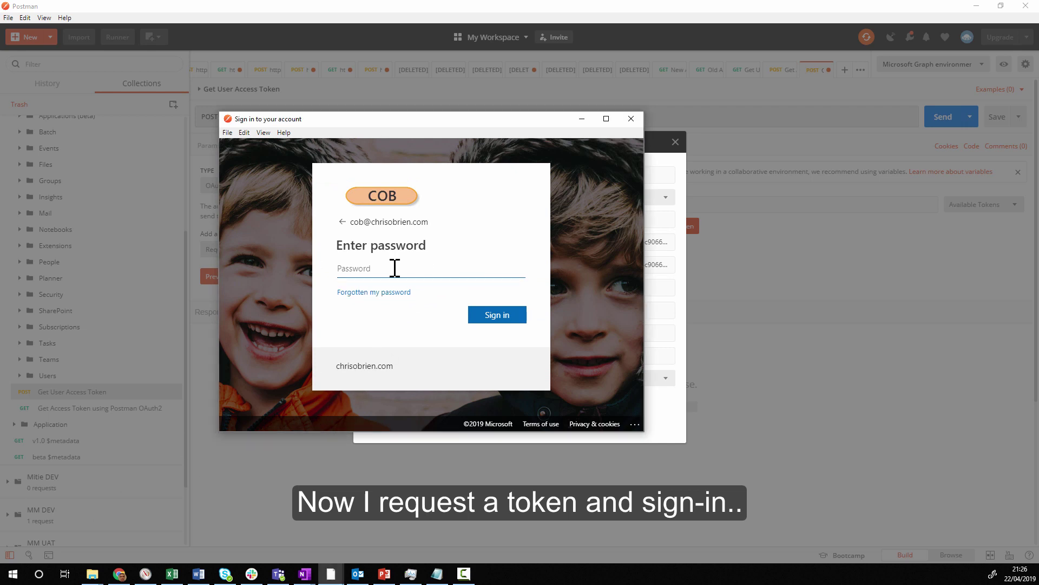
click(498, 317)
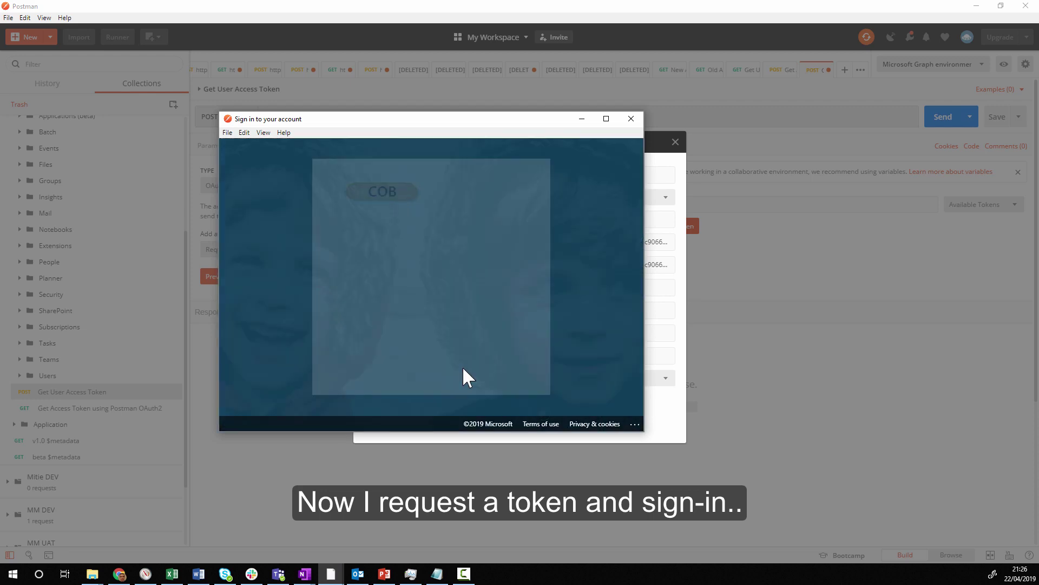
click(342, 297)
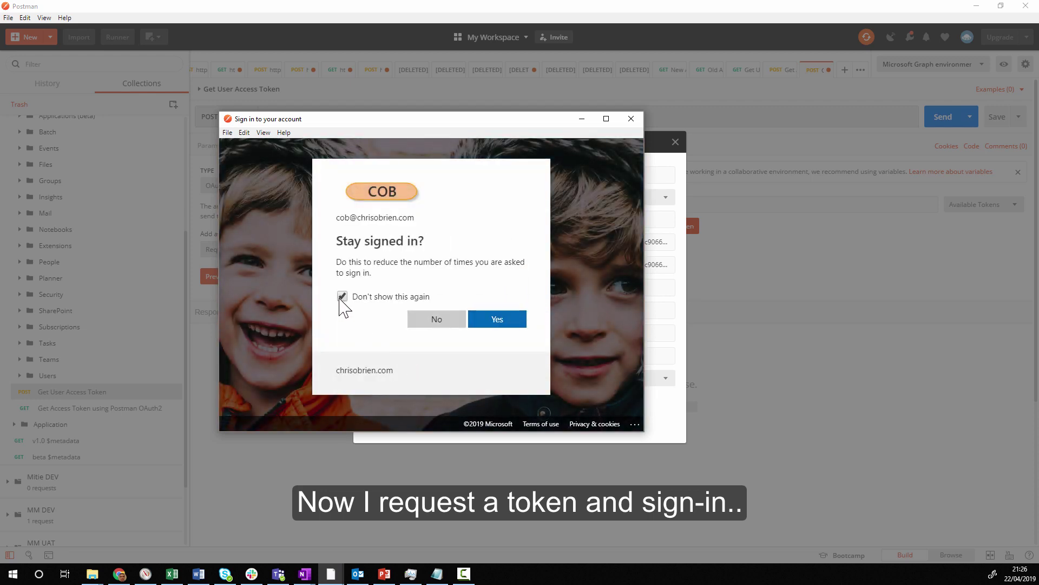
click(490, 322)
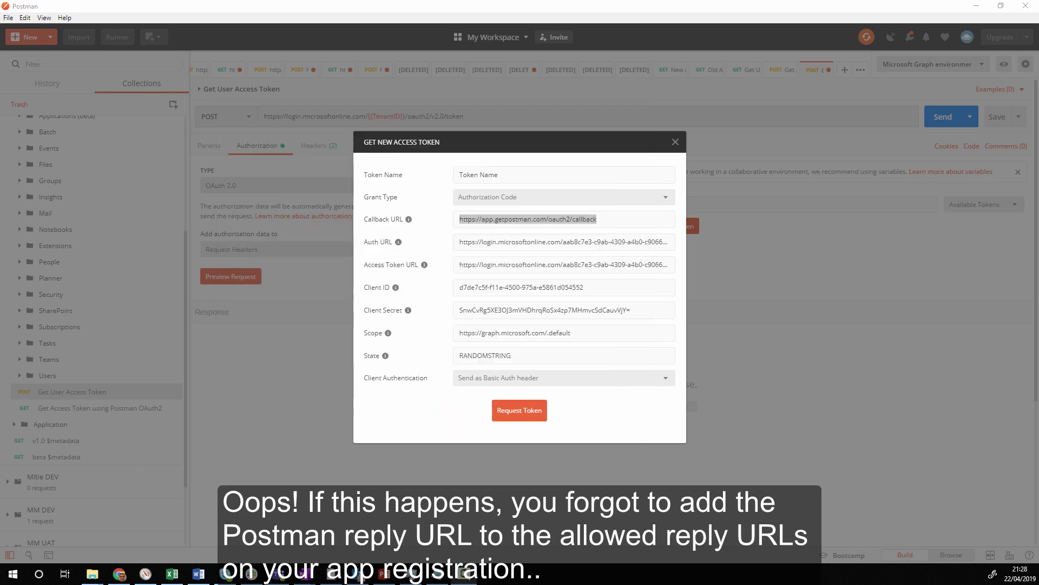
- Select the full Postman Callback URL so it can be copied
triple_click(619, 219)
click(618, 218)
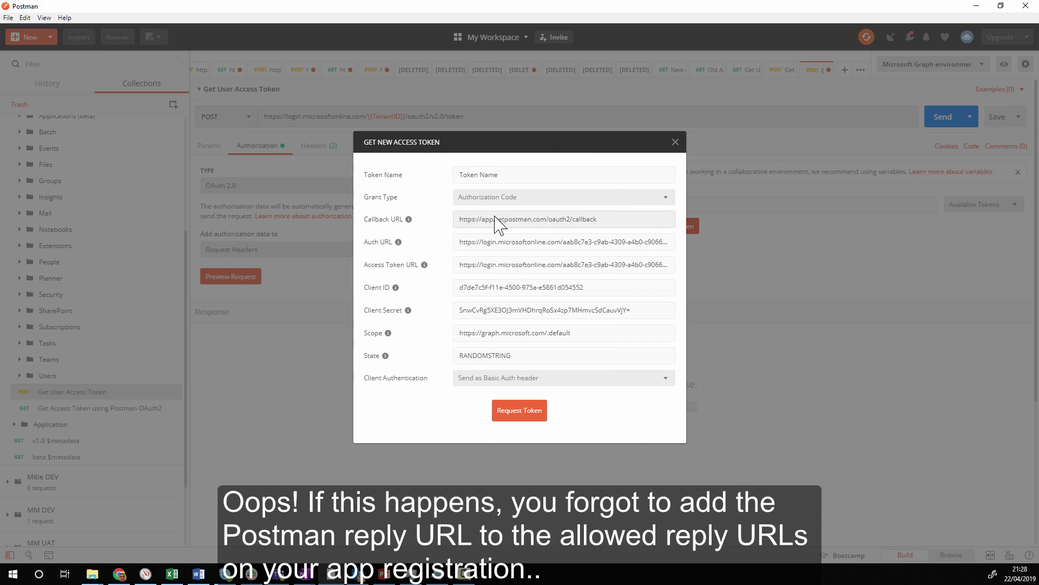
drag(441, 219, 606, 218)
key(ctrl+c)
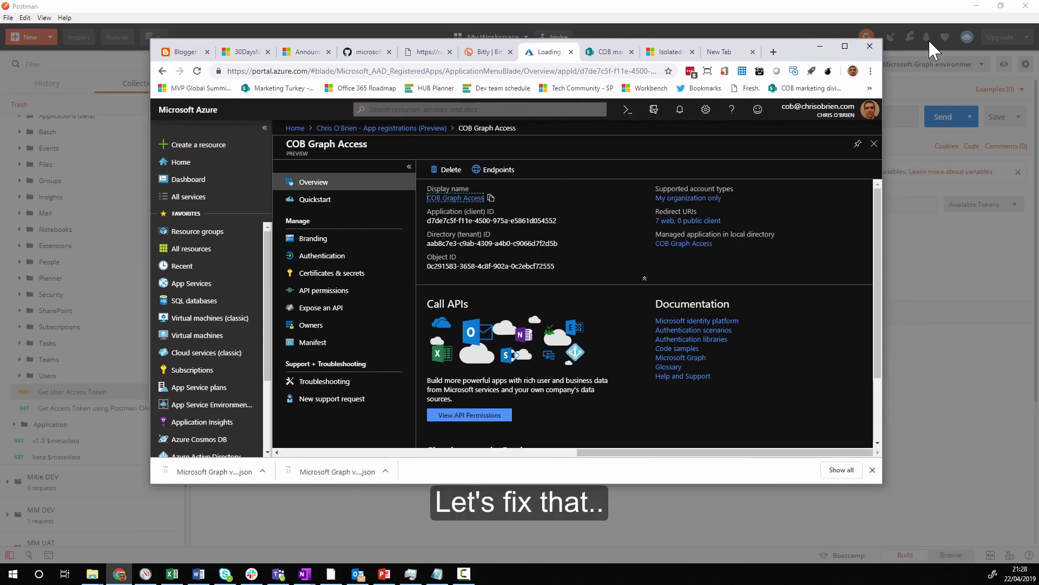
- Maximize the browser and open the Authentication settings of the COB Graph Access app
click(844, 46)
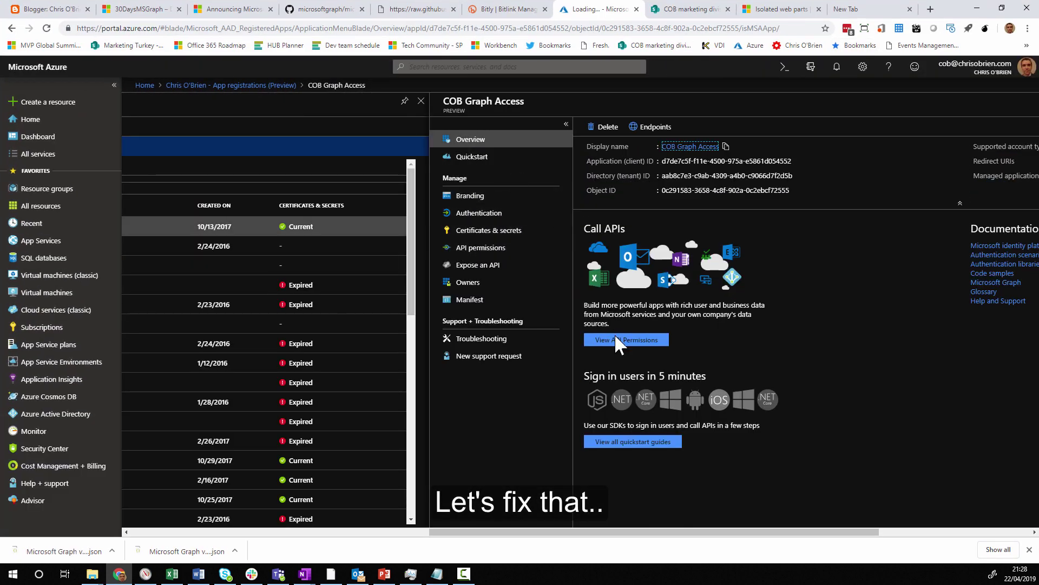
drag(602, 532, 646, 532)
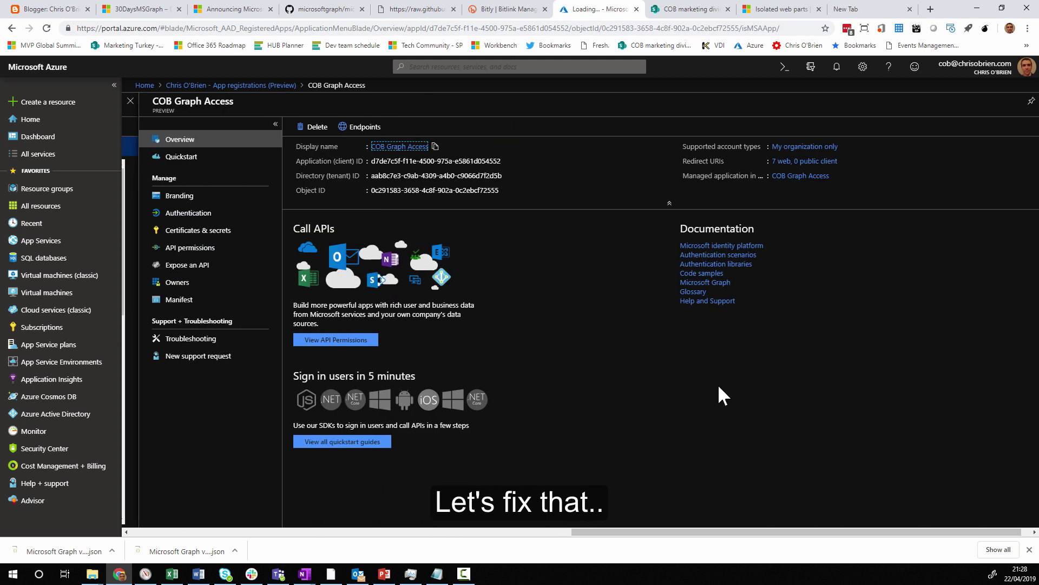
click(785, 163)
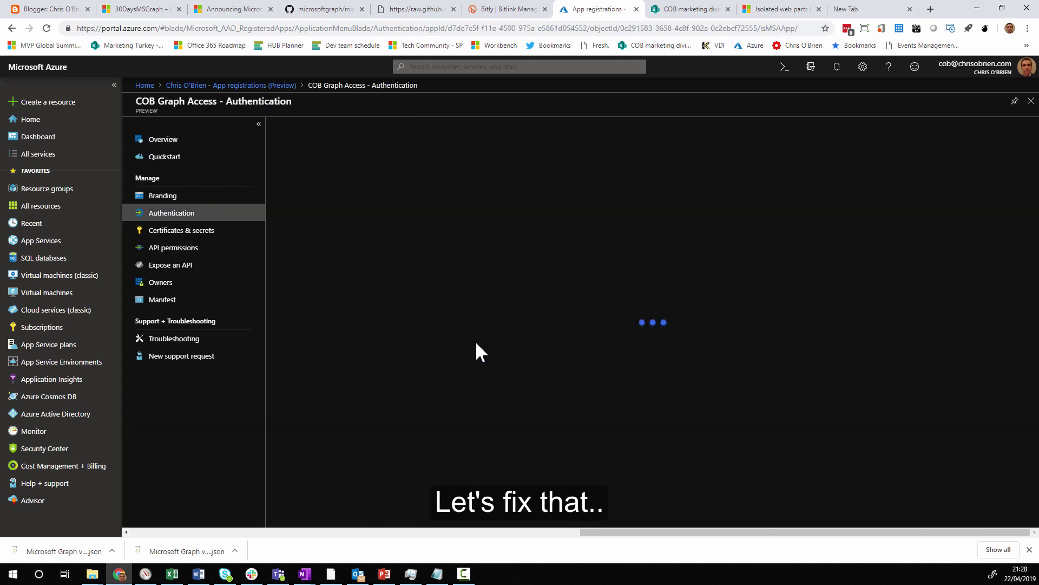
click(604, 347)
key(ctrl+v)
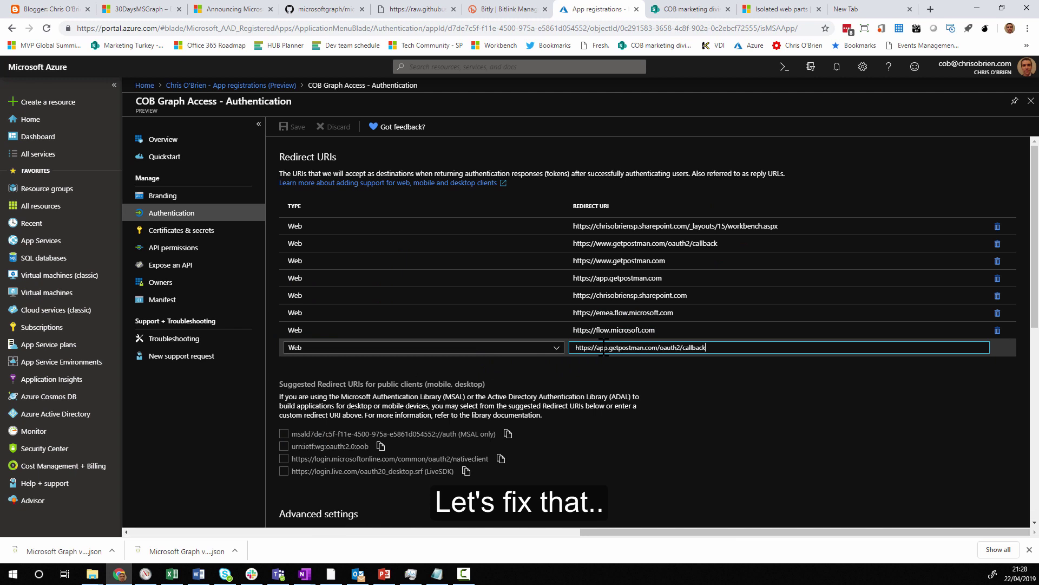
click(674, 347)
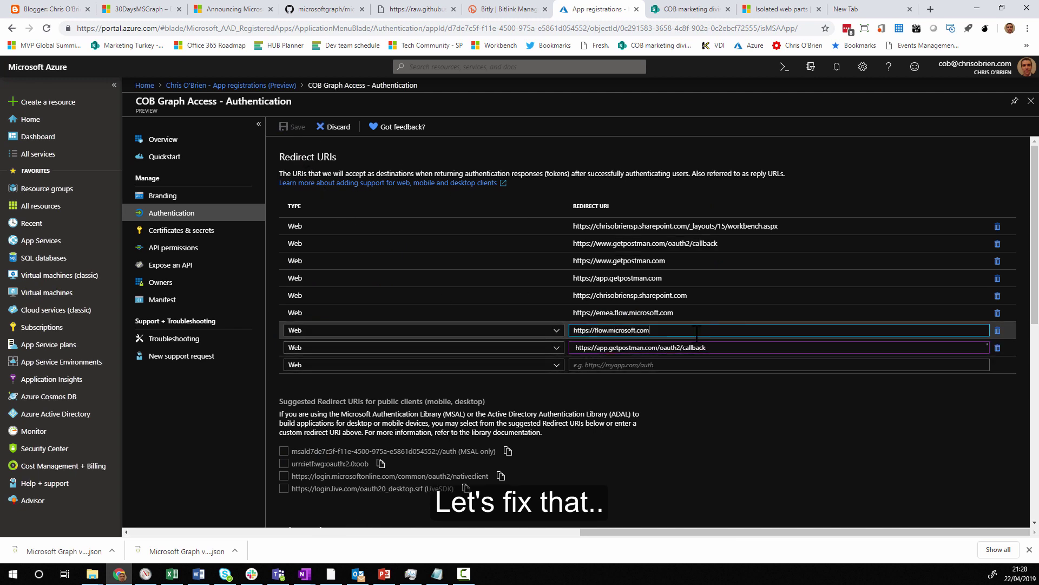
mouse_move(672, 351)
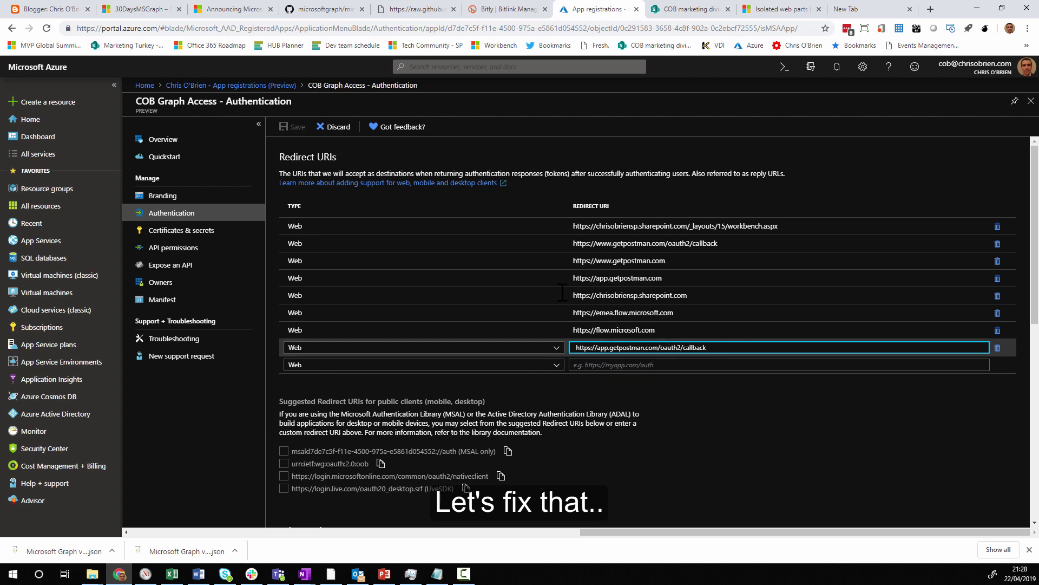
click(165, 142)
click(567, 99)
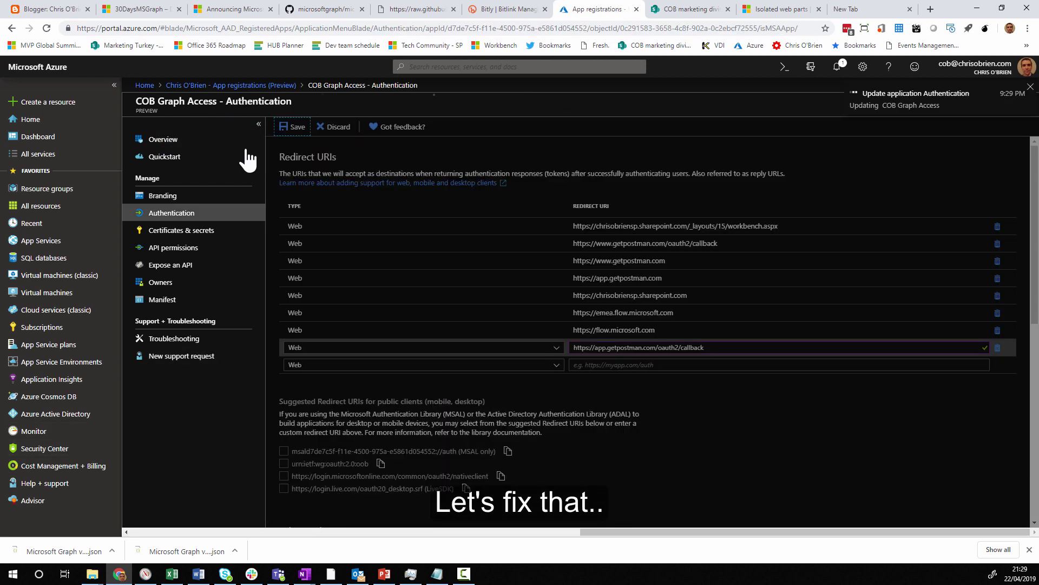
click(977, 8)
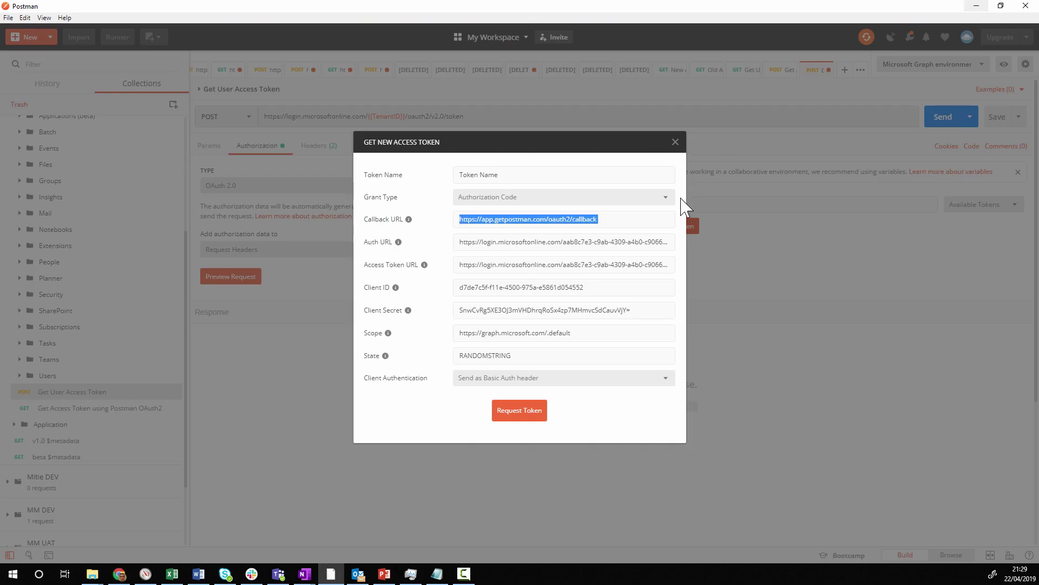
- Retry the token request, sign in with the existing account and password, and stay signed in without future prompts
click(521, 412)
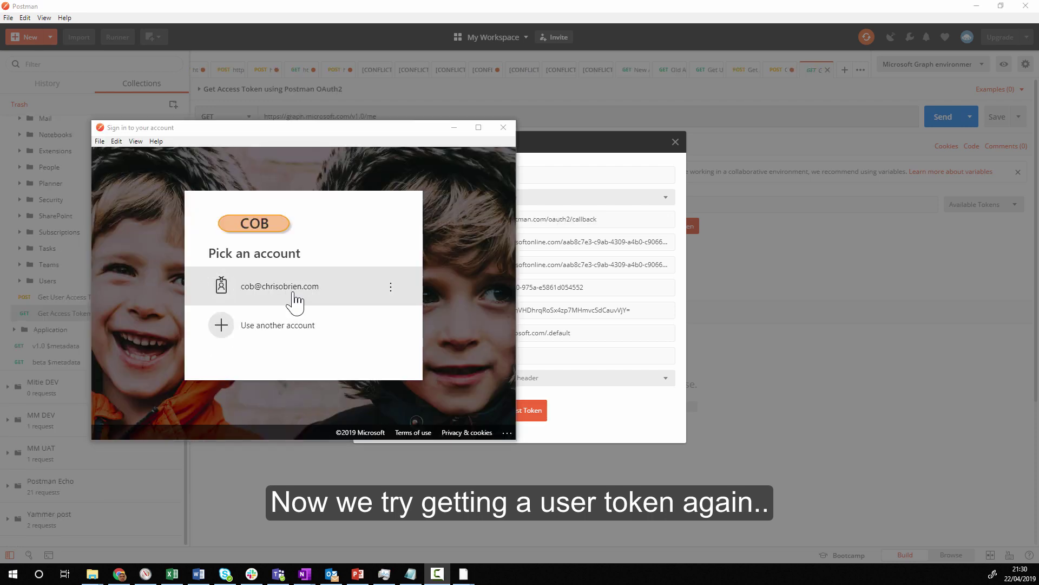
click(295, 301)
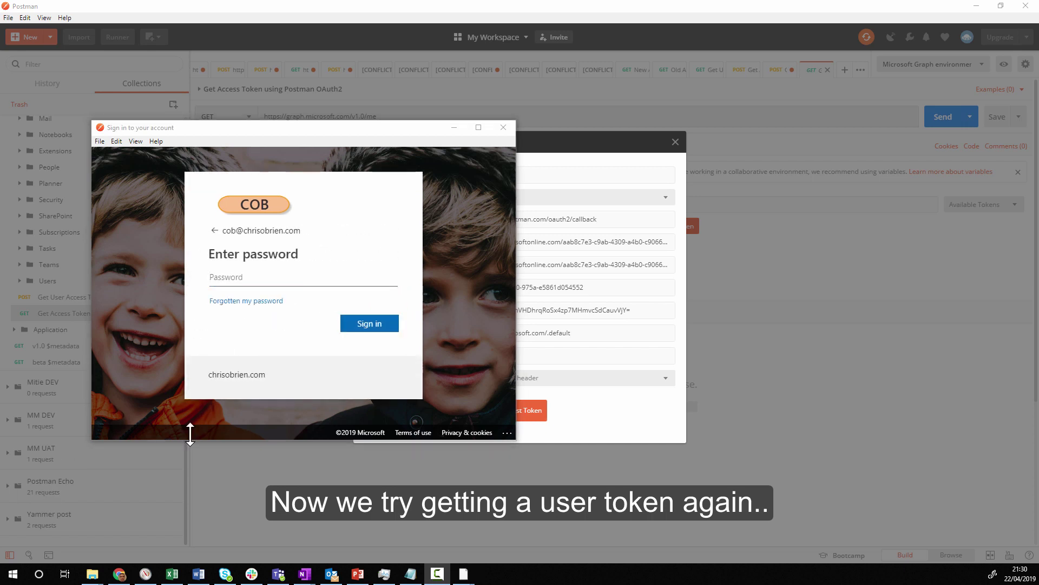
click(270, 277)
text(********)
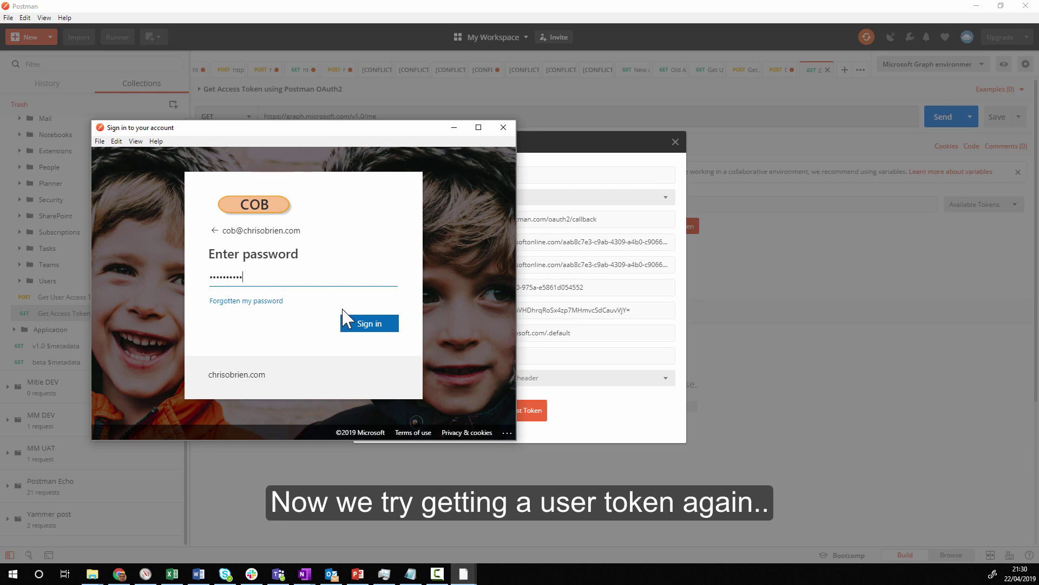
click(358, 324)
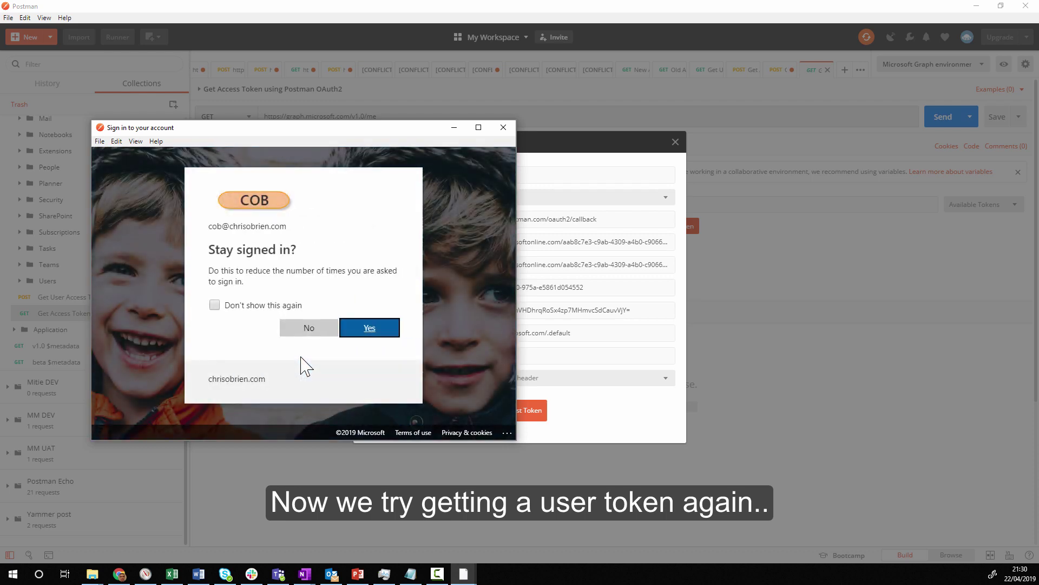
click(262, 305)
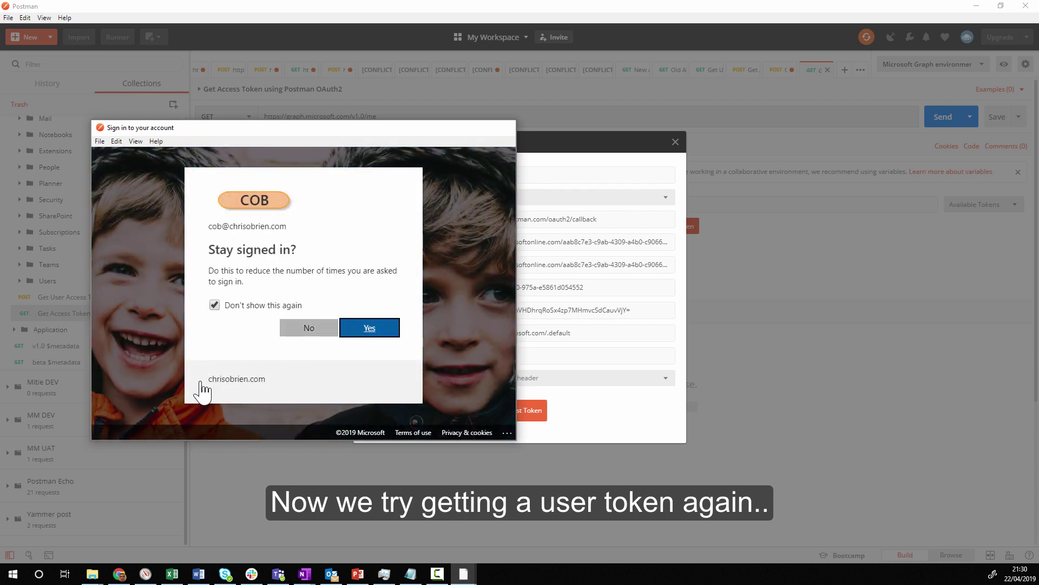
key(Return)
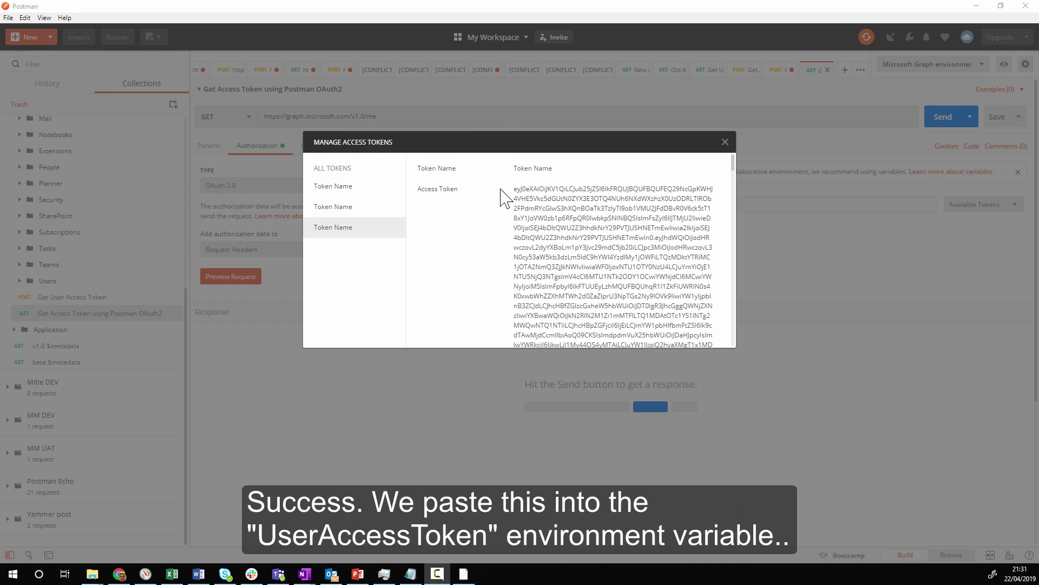
- Copy the new access token into UserAccessToken's current value in the Microsoft Graph environment and update it
drag(514, 189, 672, 256)
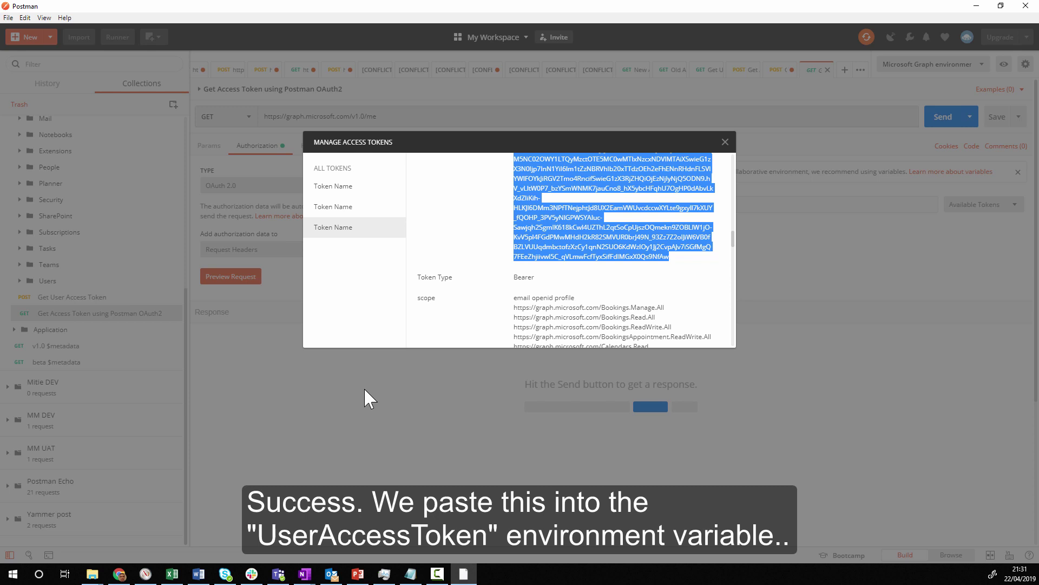
click(725, 141)
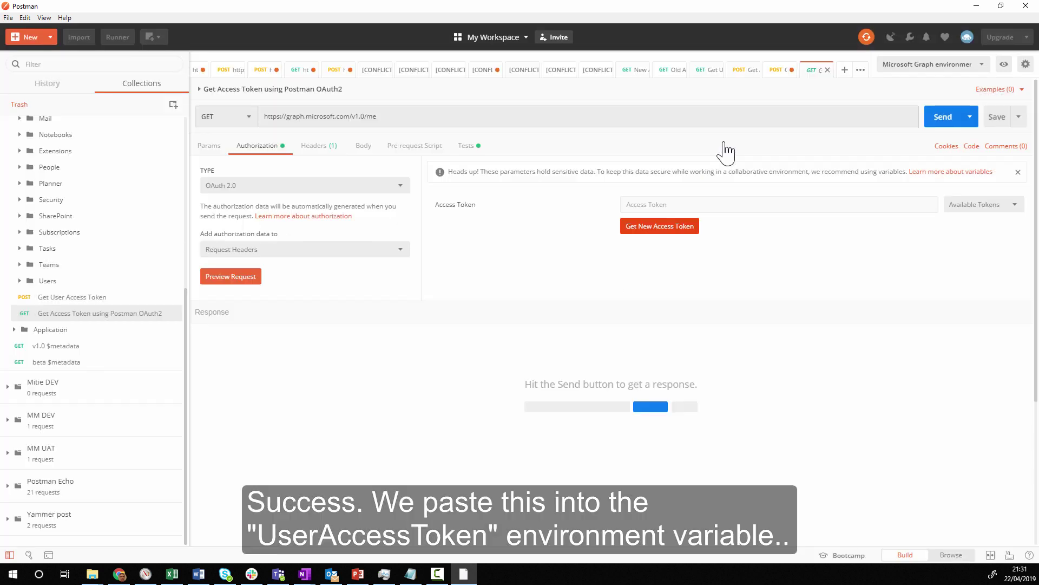
click(1003, 64)
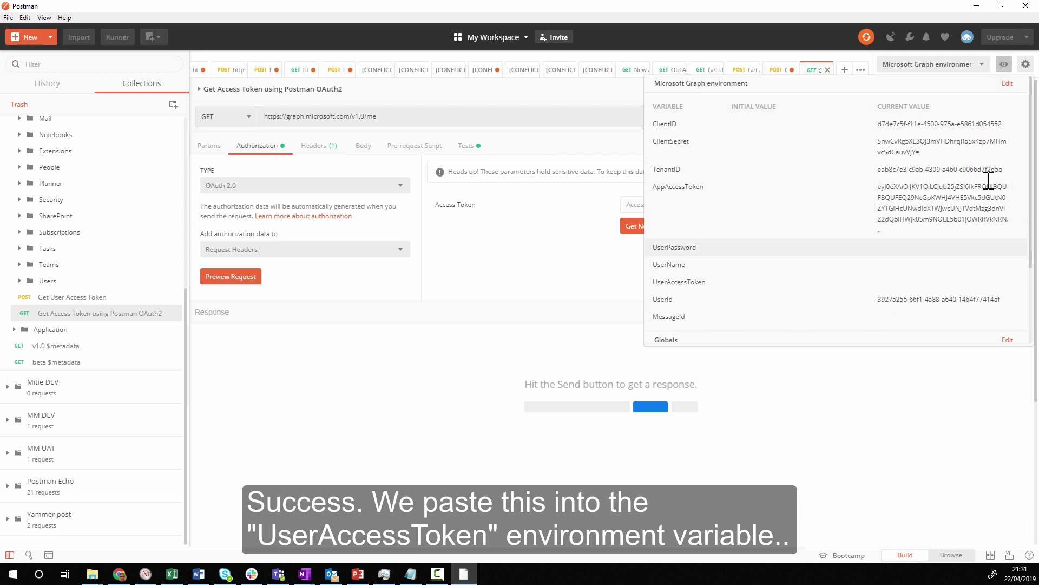
click(1008, 84)
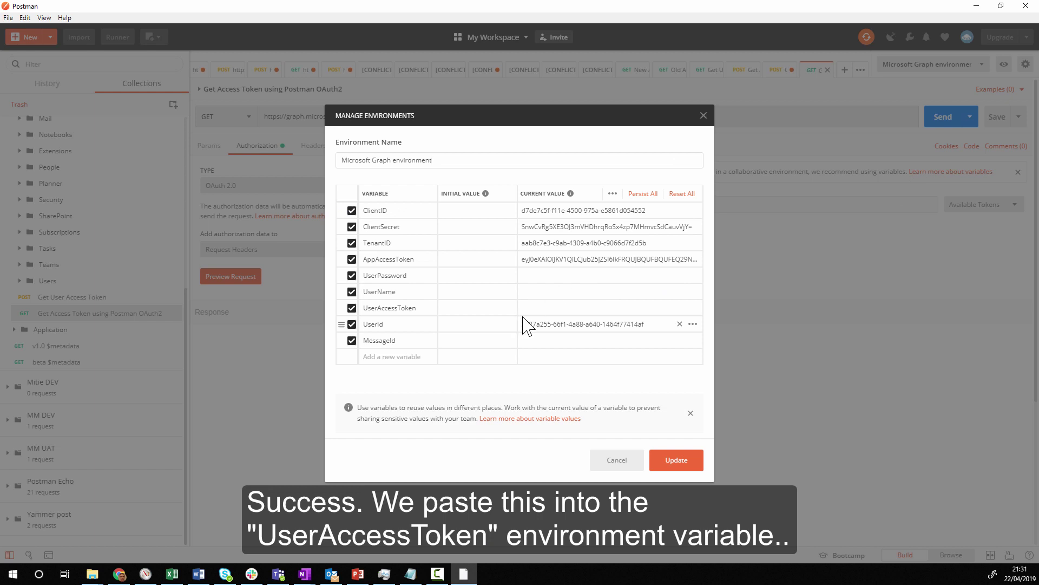
click(535, 309)
key(ctrl+v)
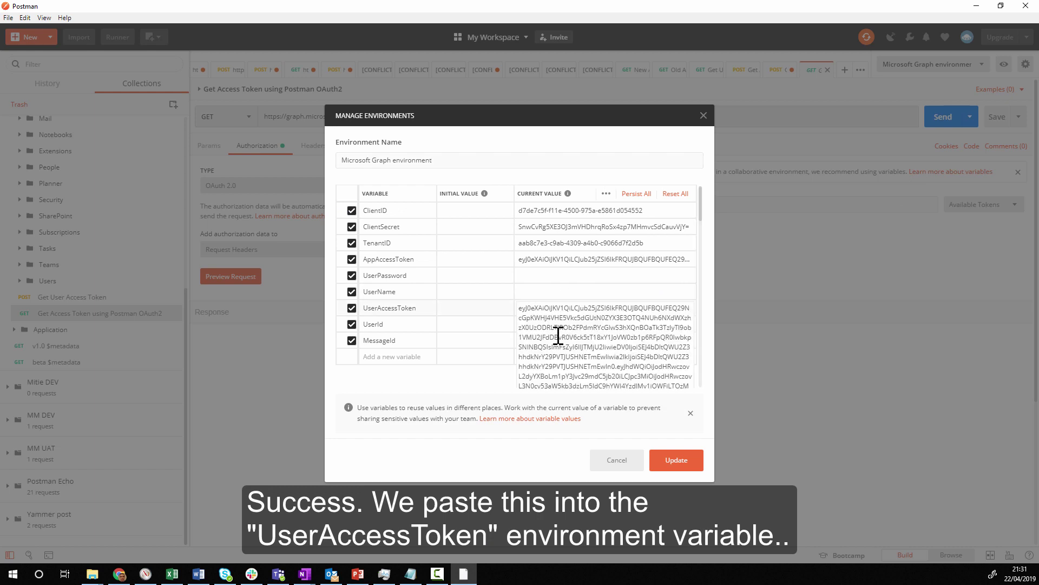
click(448, 390)
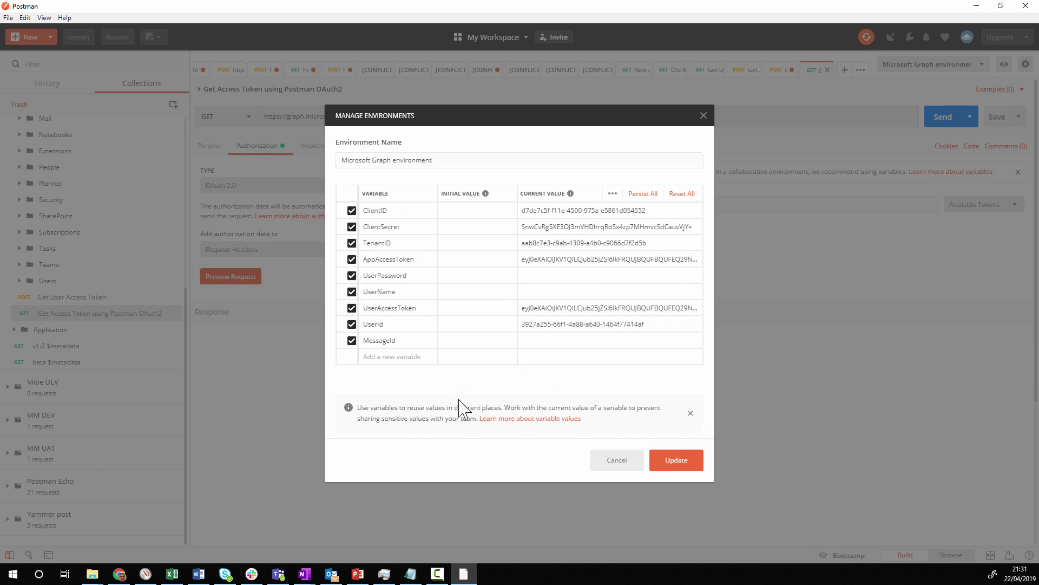
click(684, 463)
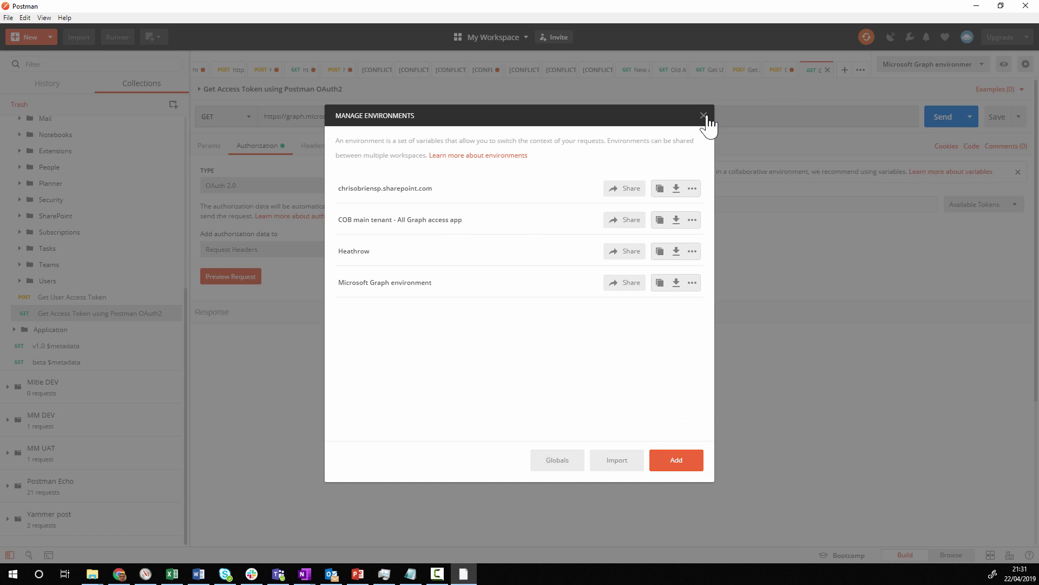
click(704, 116)
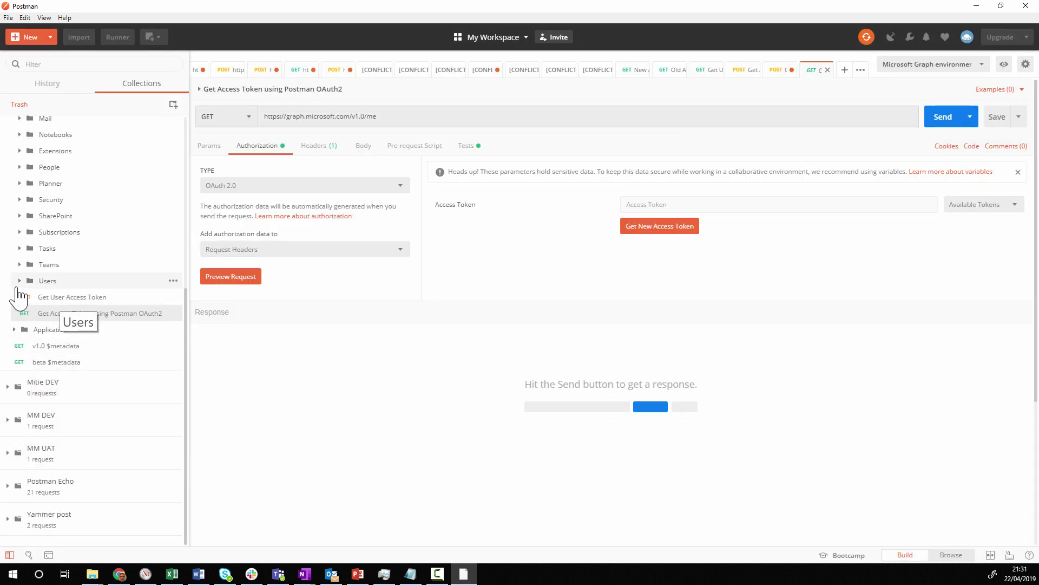
- Send Get My Profile from the Users folder, which returns 200 OK with the profile details
click(18, 281)
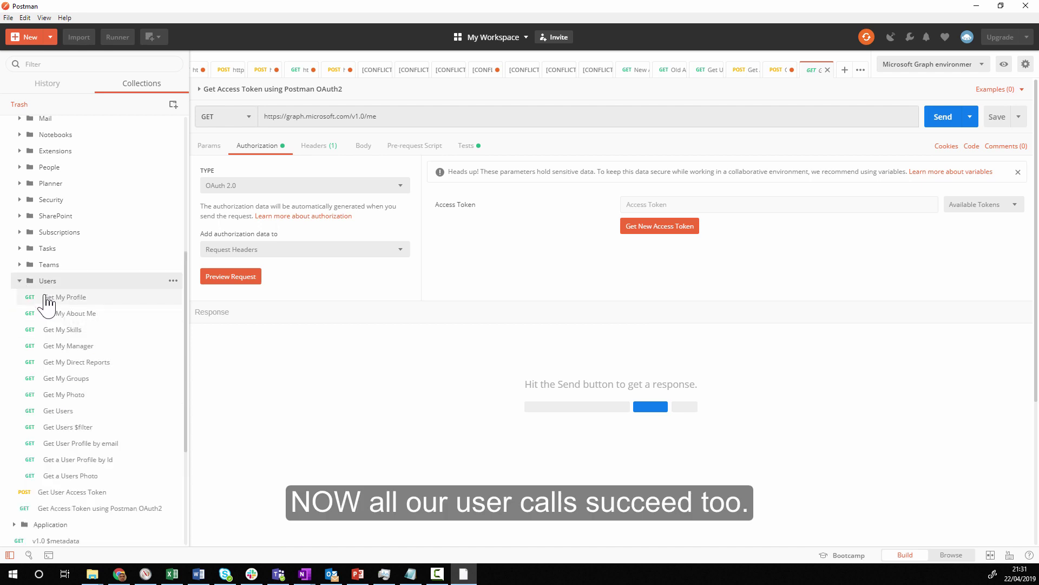
click(75, 298)
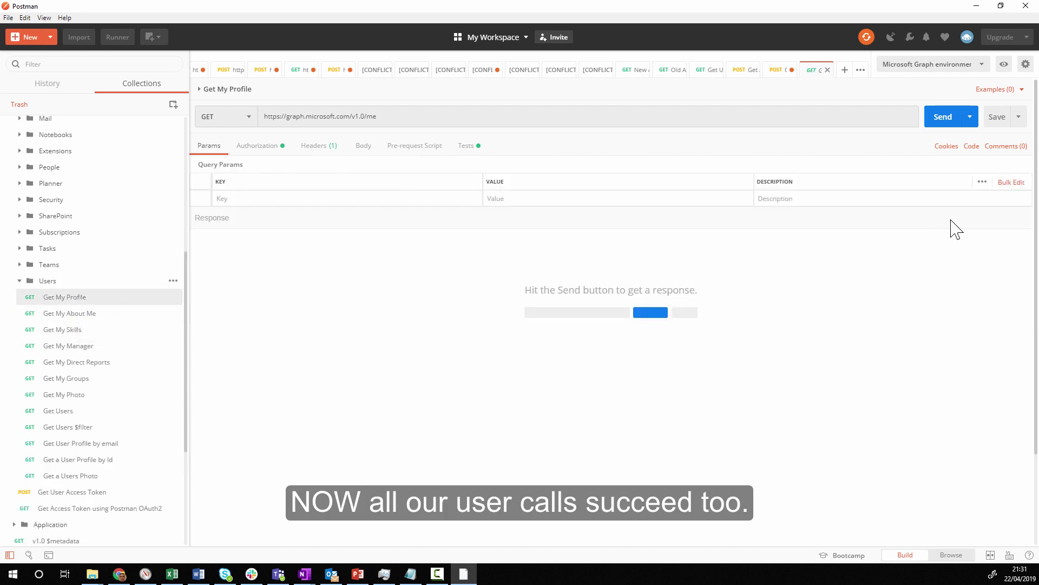
click(940, 122)
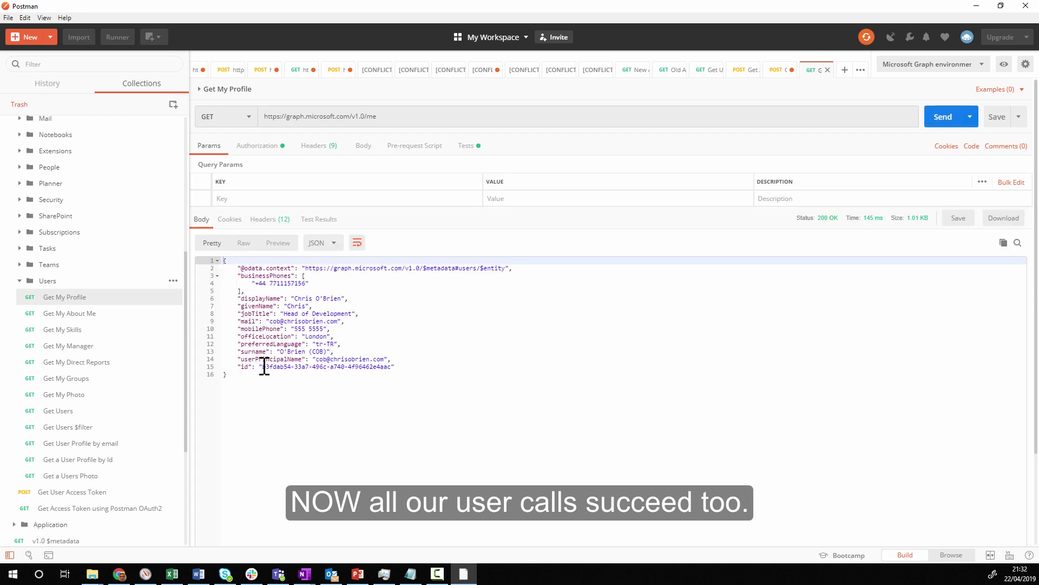
drag(264, 366, 144, 283)
click(234, 394)
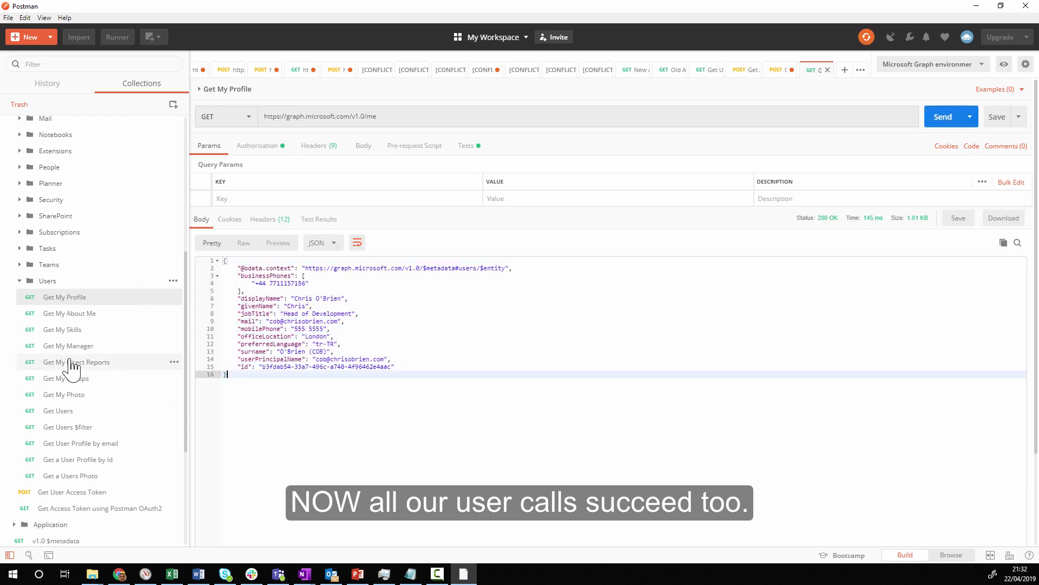
- Send the SharePoint 'My Organizations default site collection' request, which returns 200 OK
click(30, 214)
scroll(29, 215, up, 2)
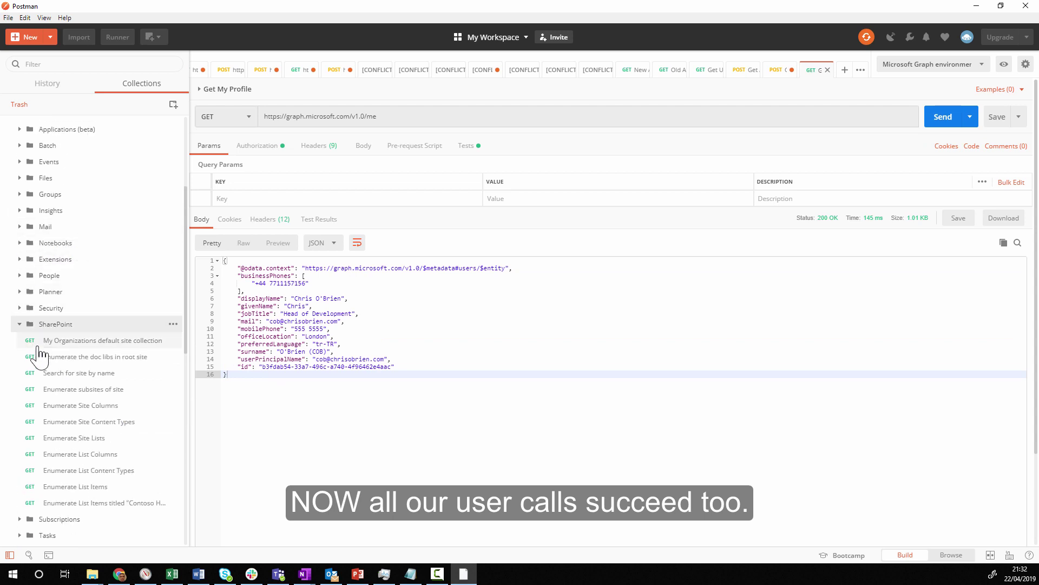
click(92, 345)
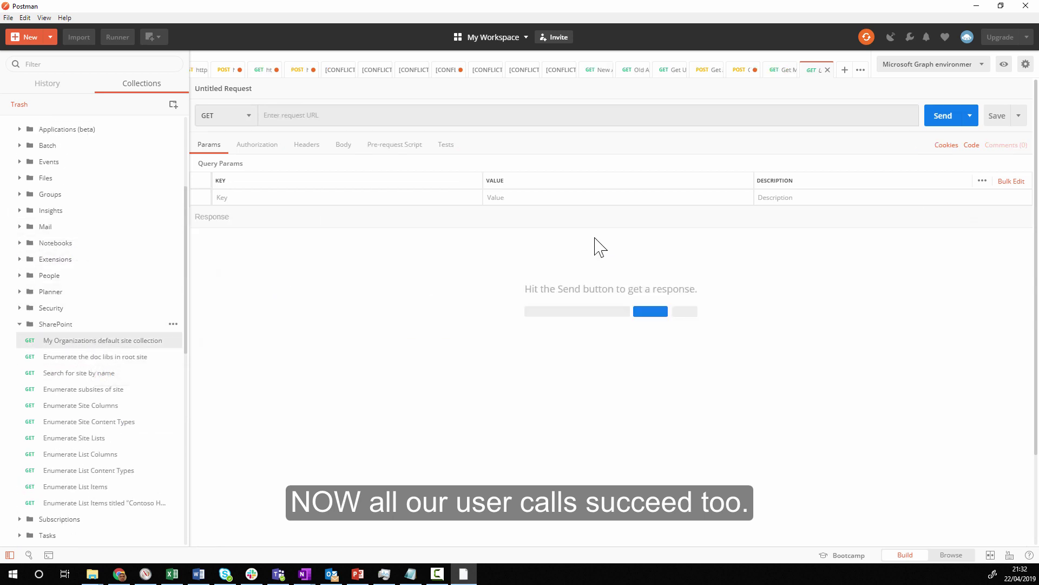
click(947, 121)
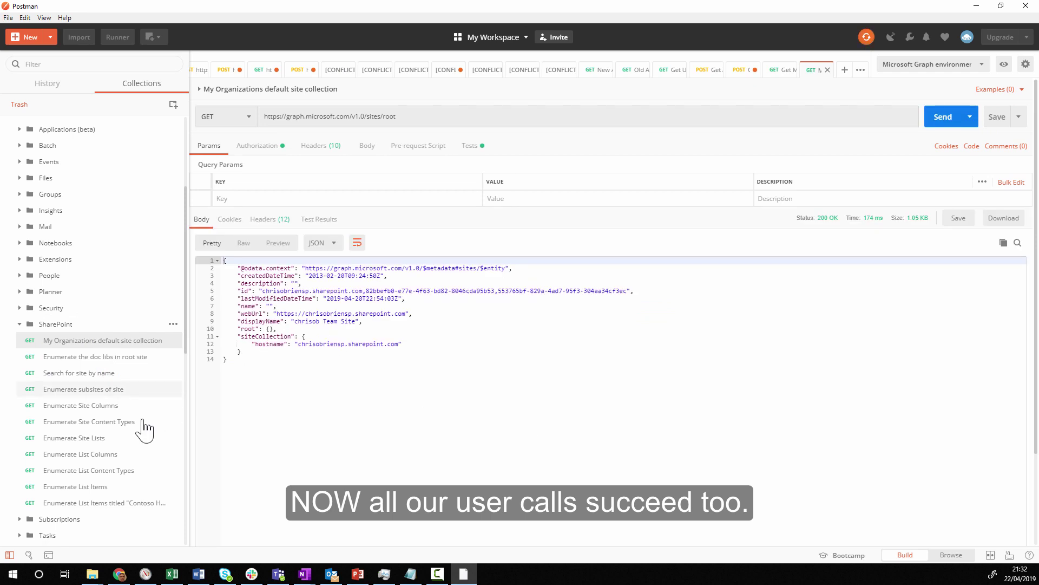
click(14, 294)
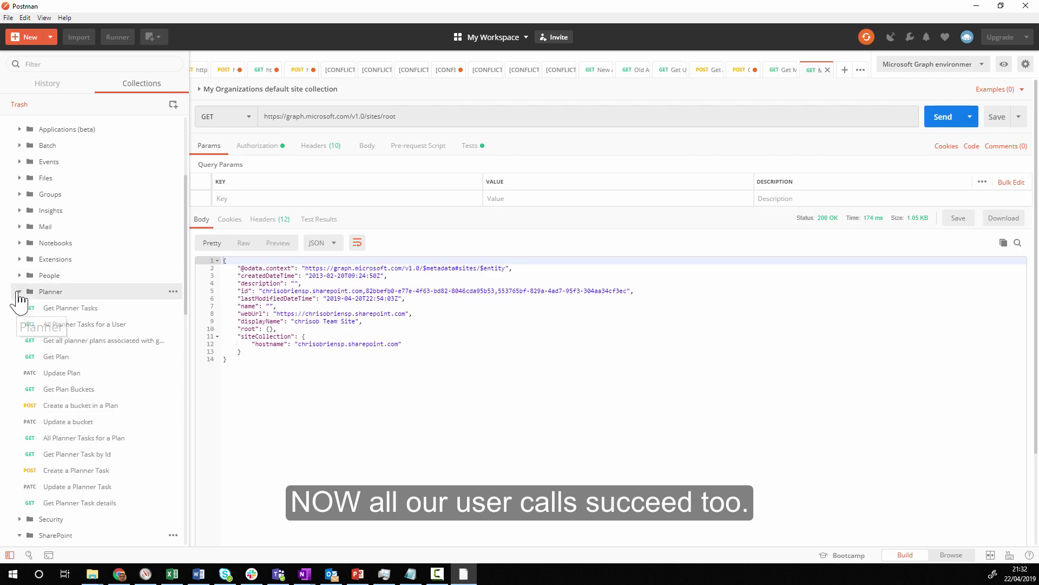
- Send Get Planner Tasks, then Get My Recent Files from the Files folder, and inspect the returned file JSON
click(70, 310)
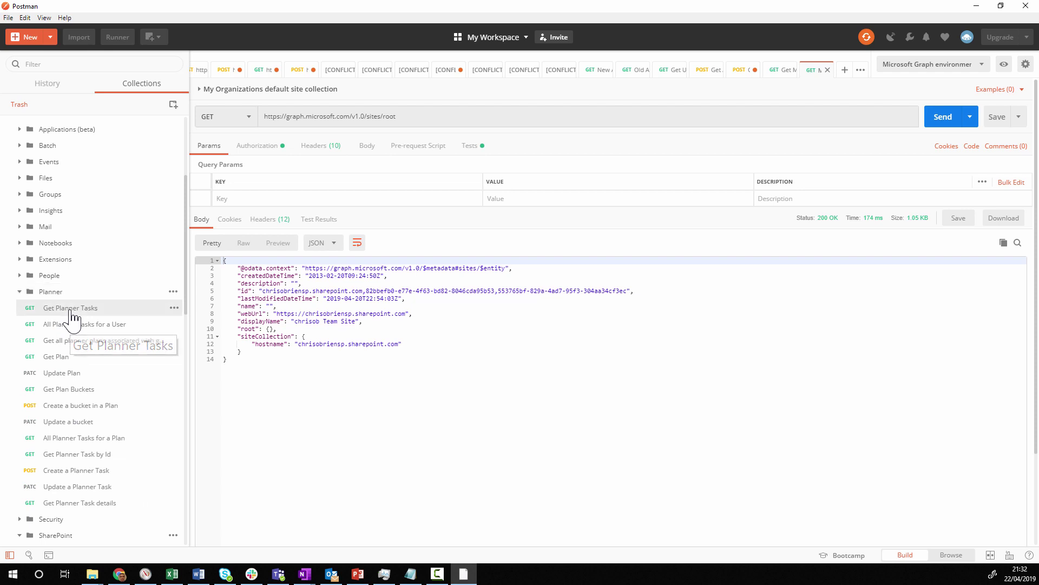
click(938, 118)
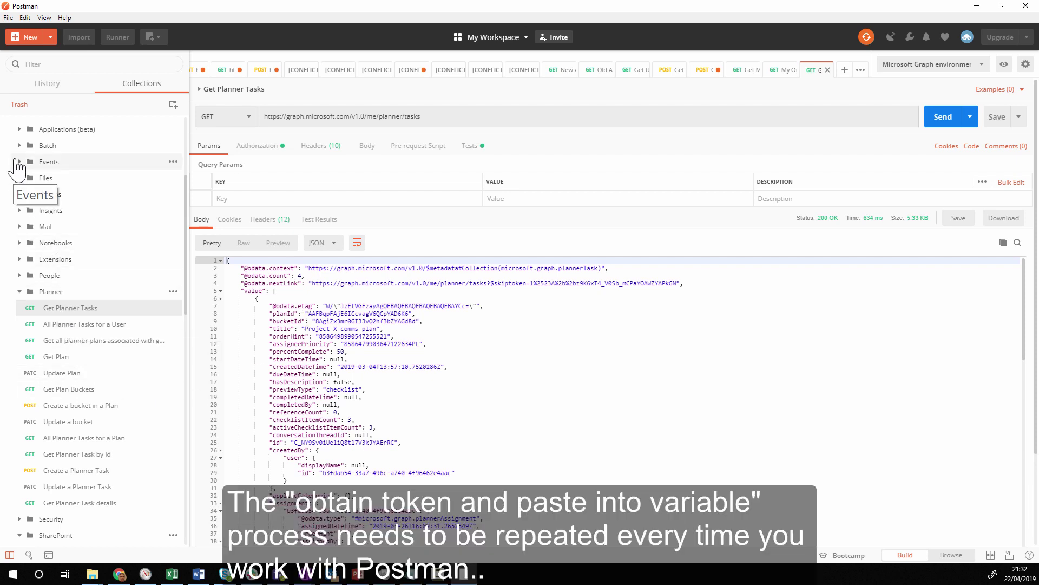
click(22, 177)
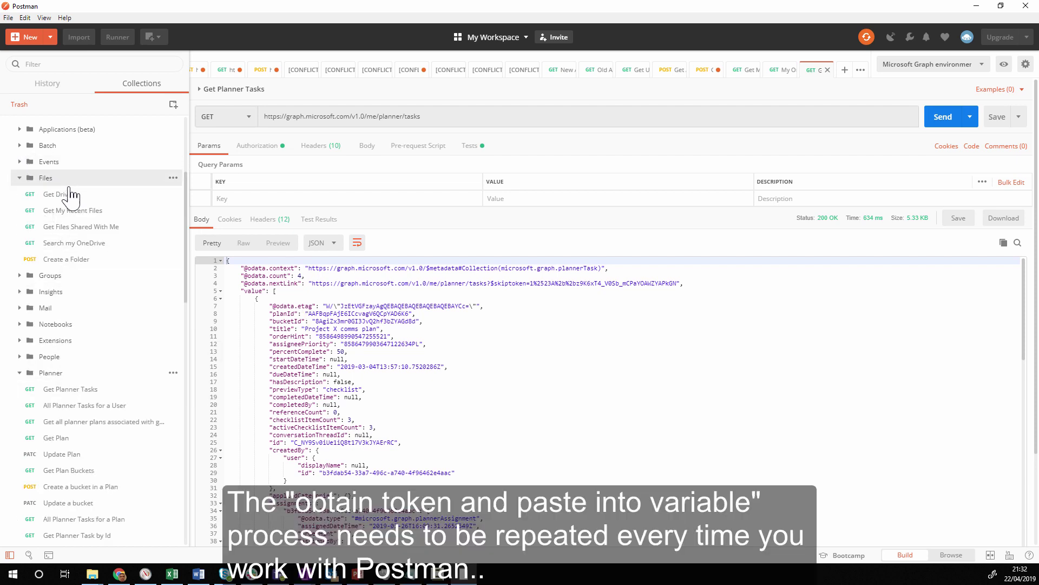
drag(648, 234, 802, 249)
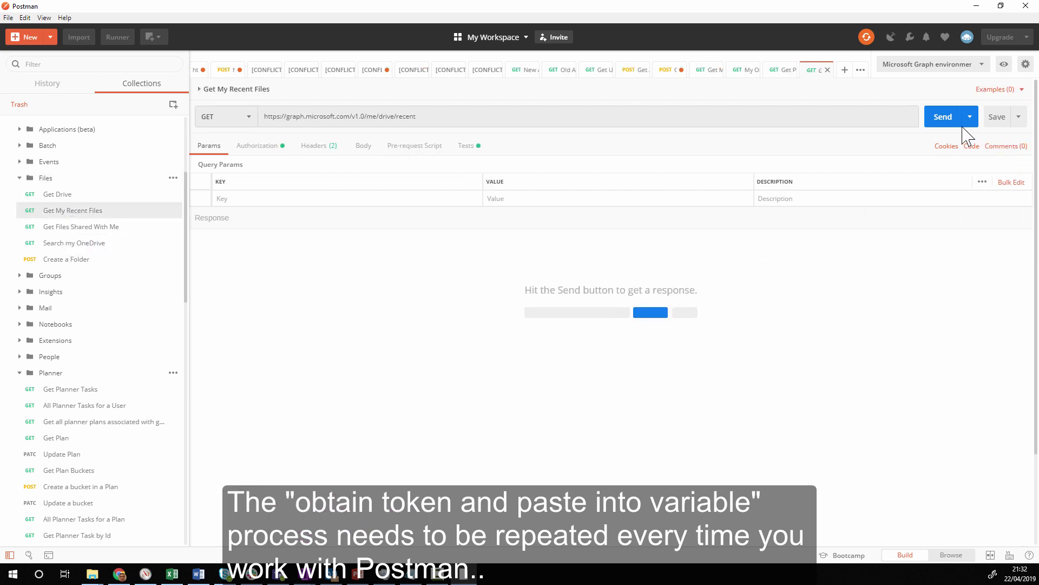
click(948, 119)
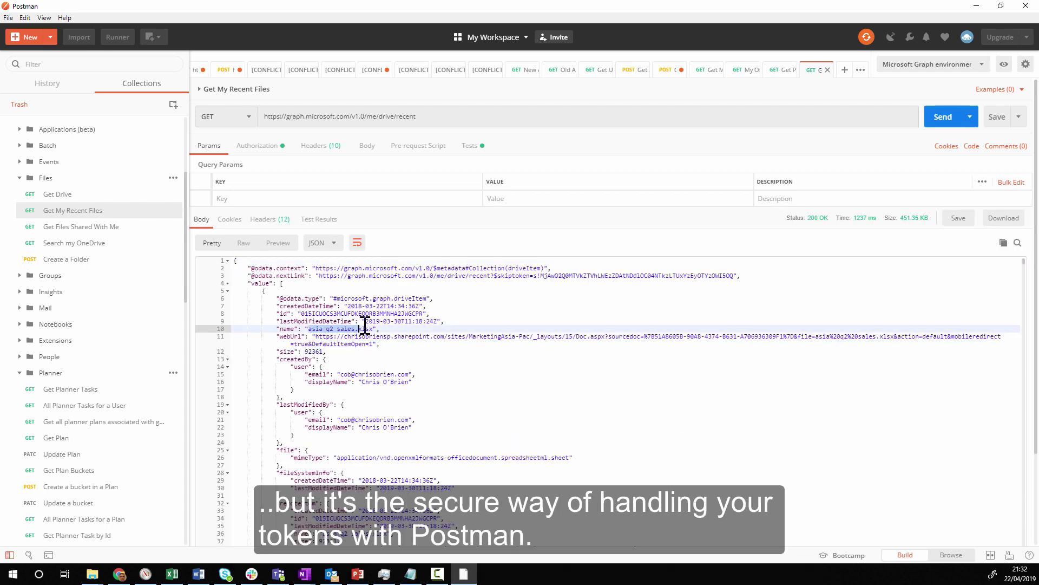
drag(375, 329, 369, 321)
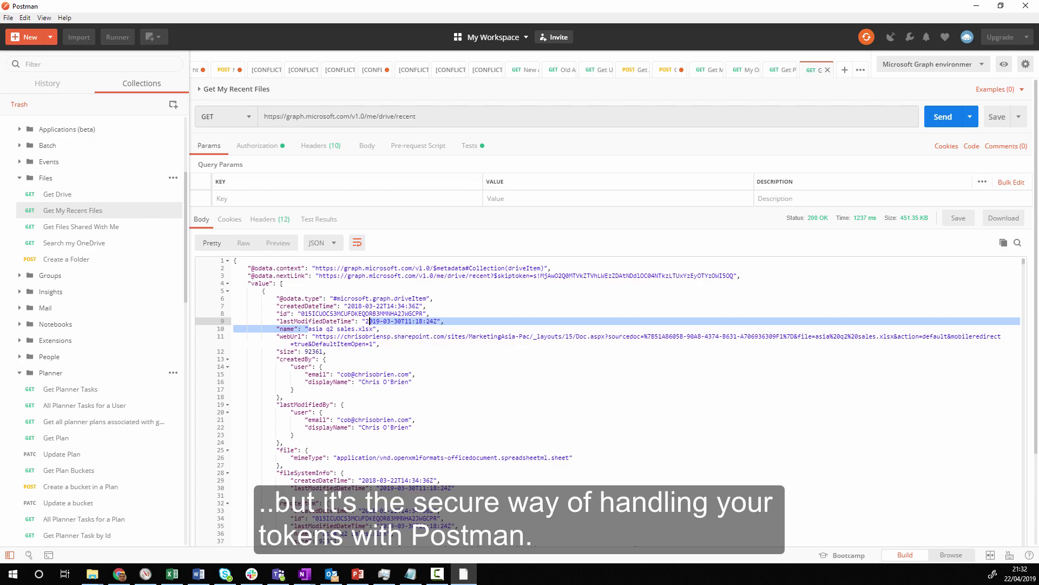